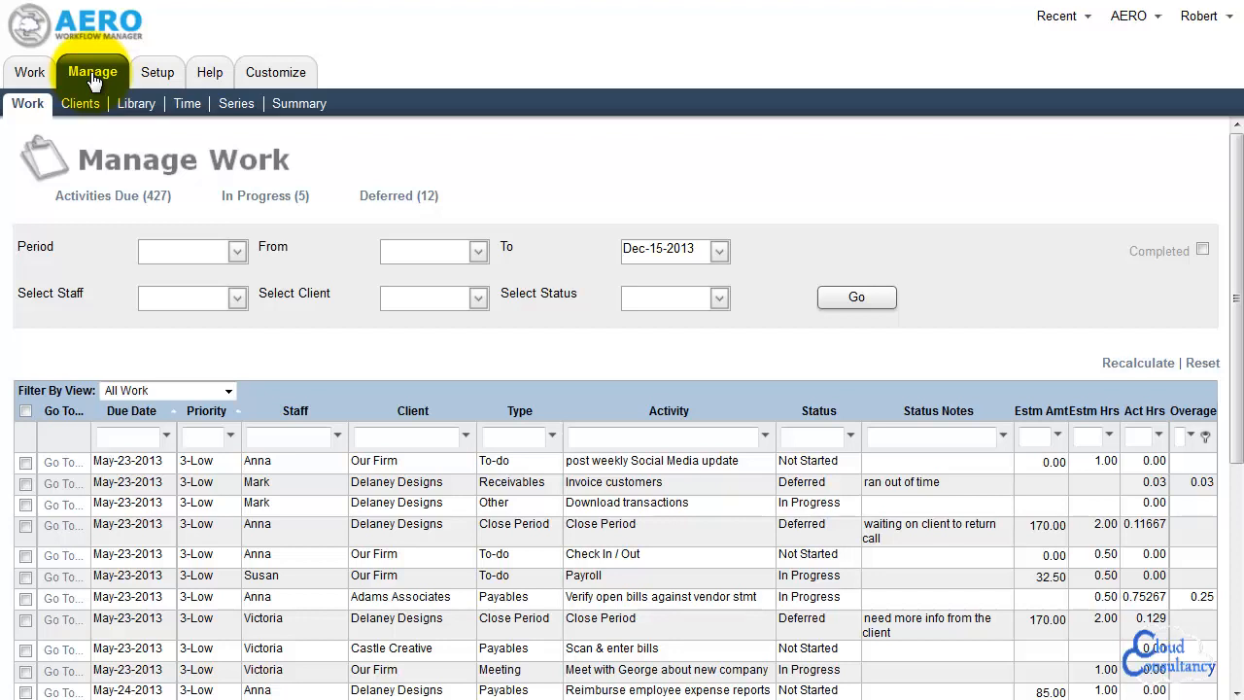
View the Add Work and Work Assignment pages and return to the Manage Work page
left_click(32, 78)
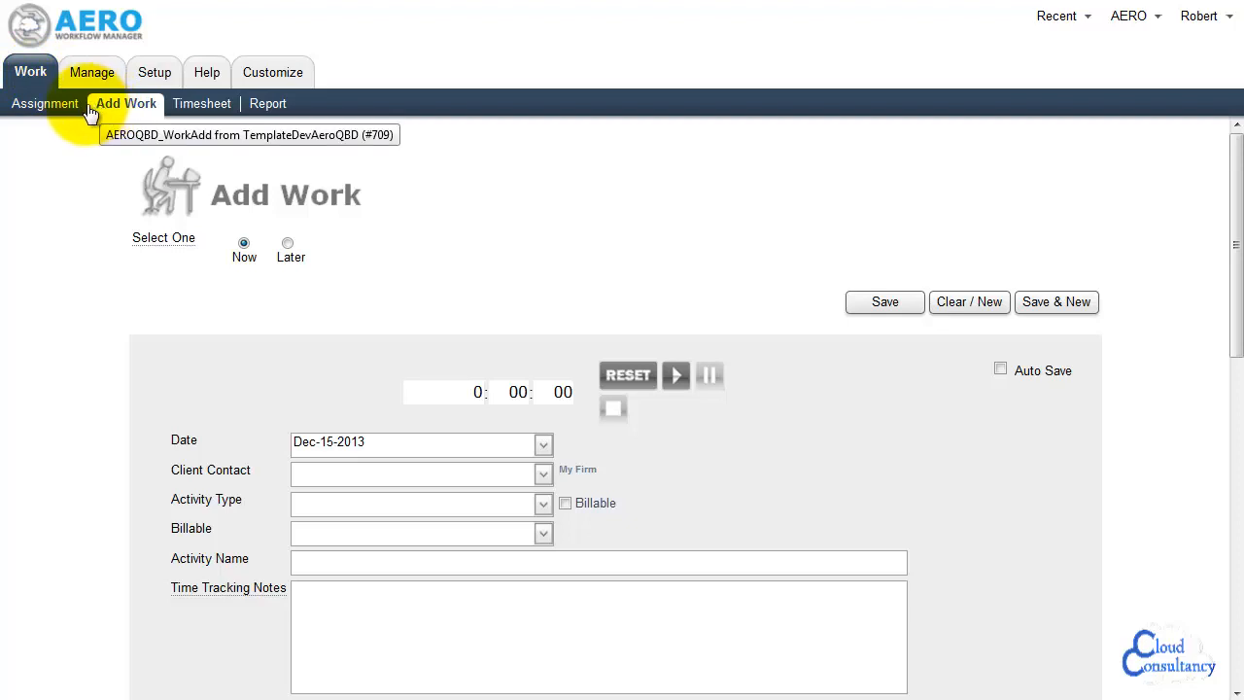
left_click(60, 113)
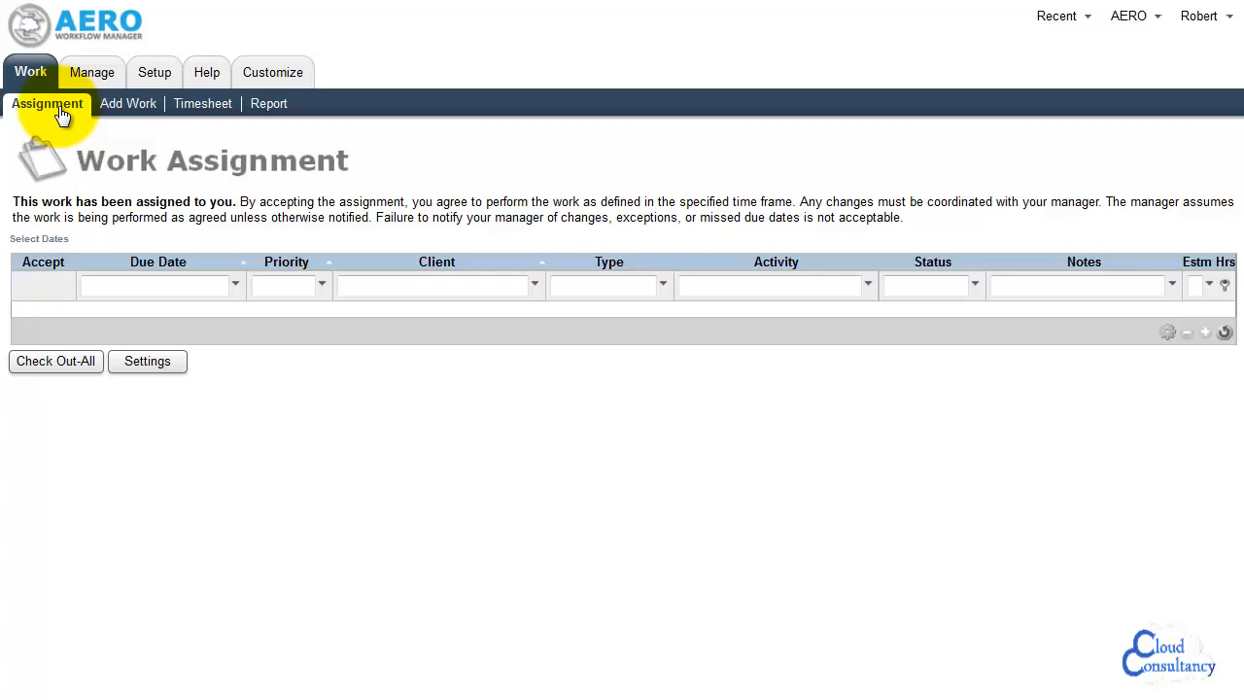
left_click(91, 80)
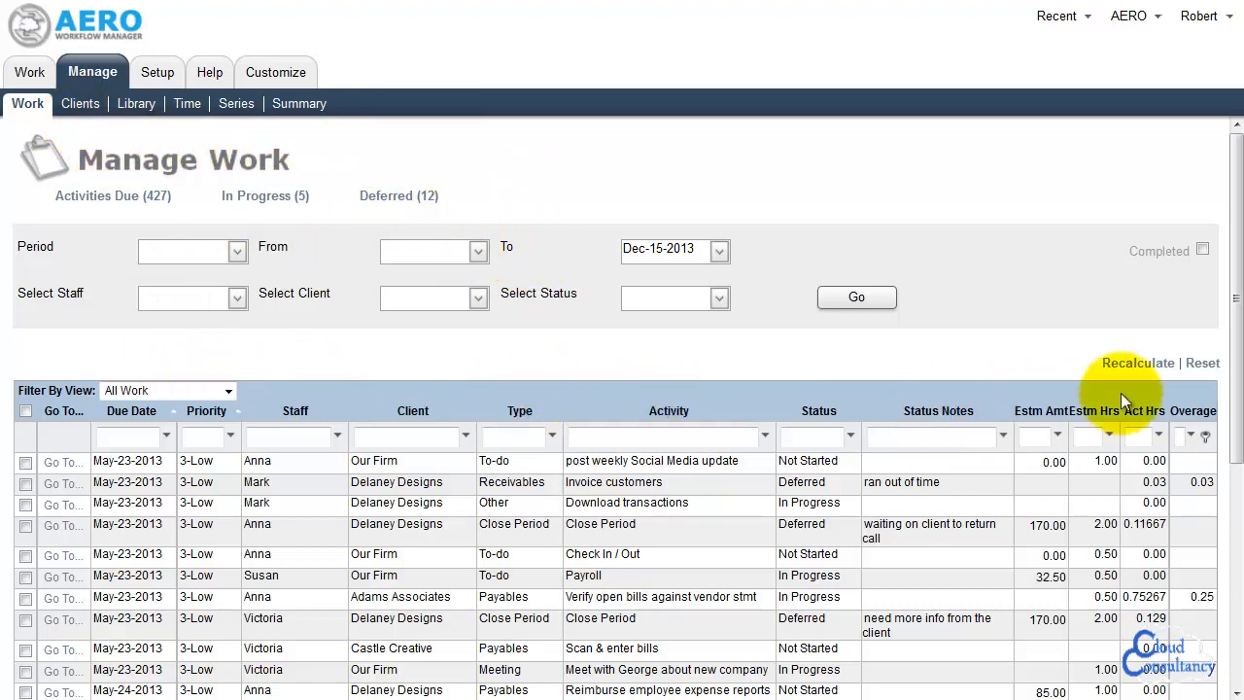
left_click_drag(1237, 333, 1230, 562)
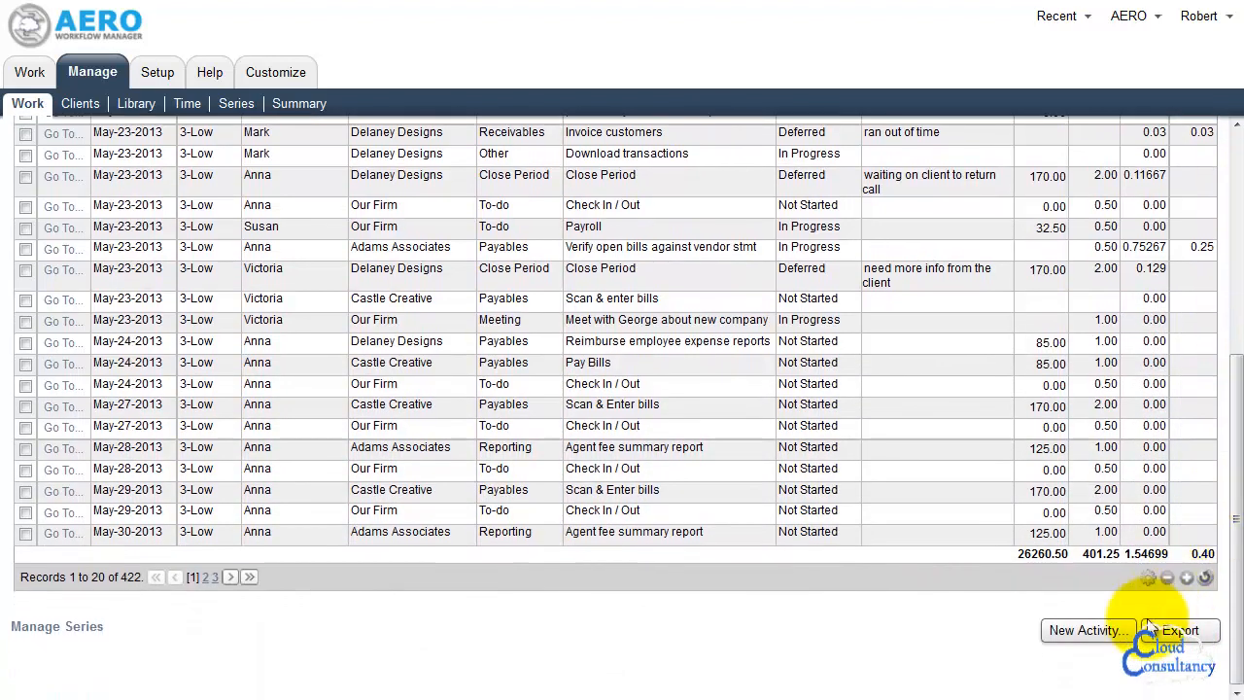
left_click(1081, 632)
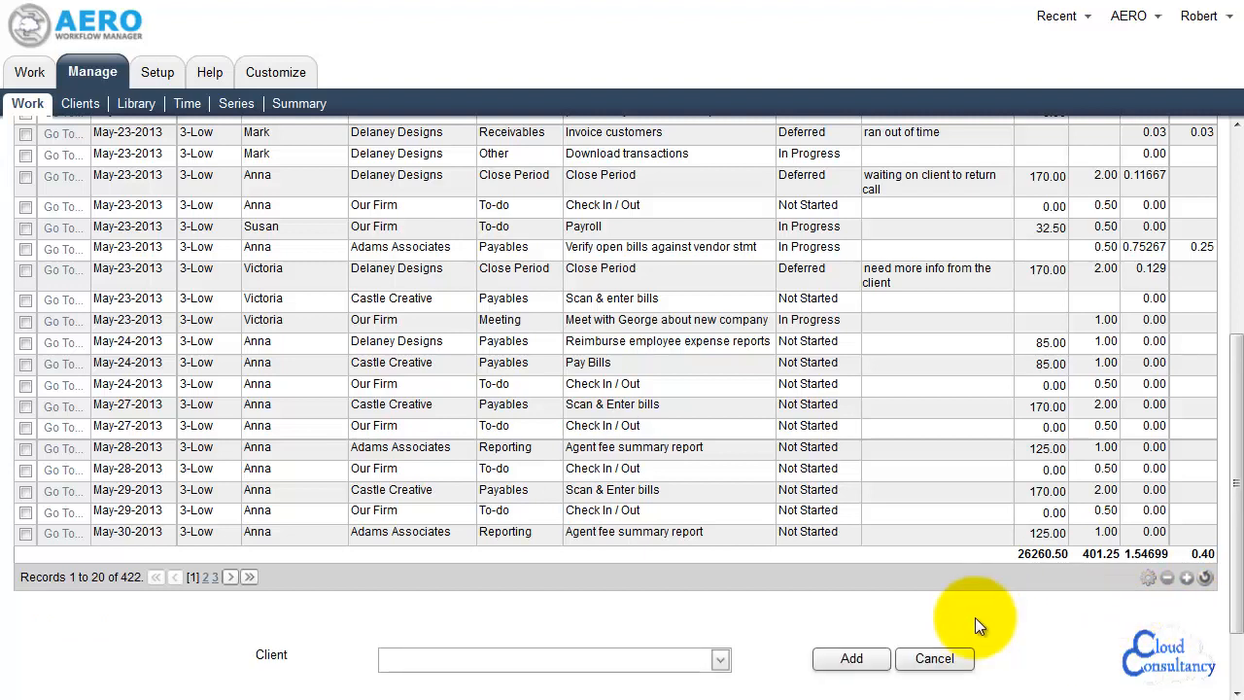
left_click(721, 661)
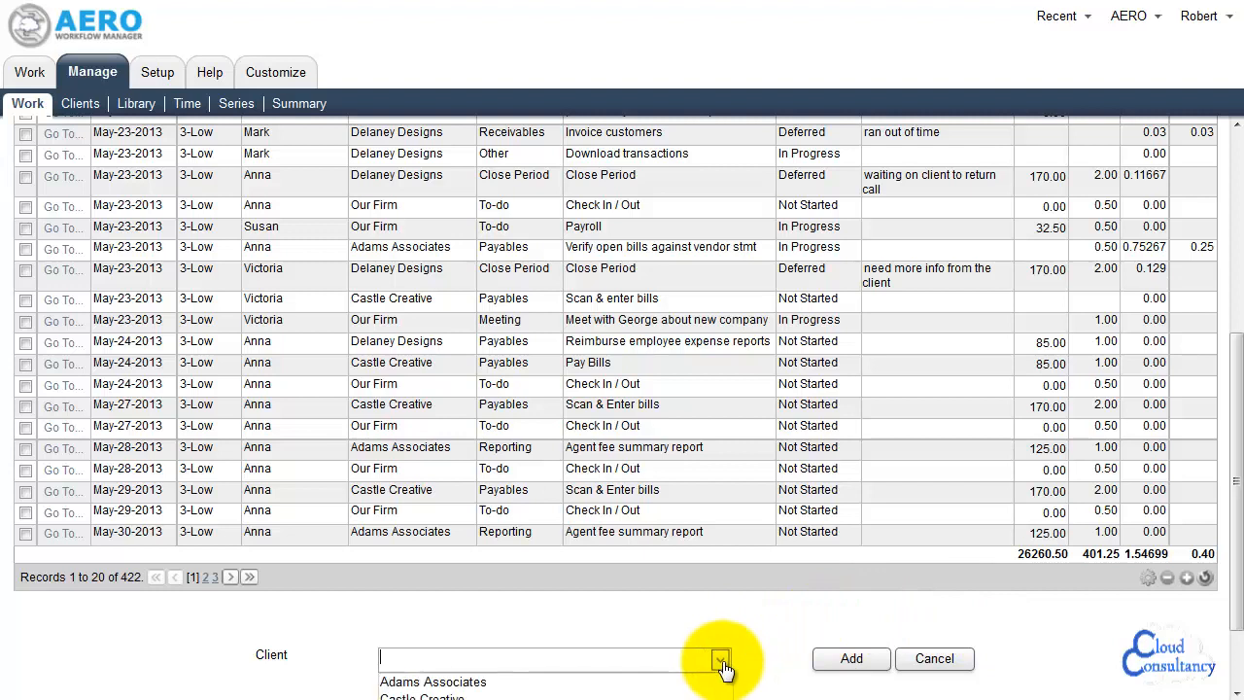
left_click(500, 661)
type("dela")
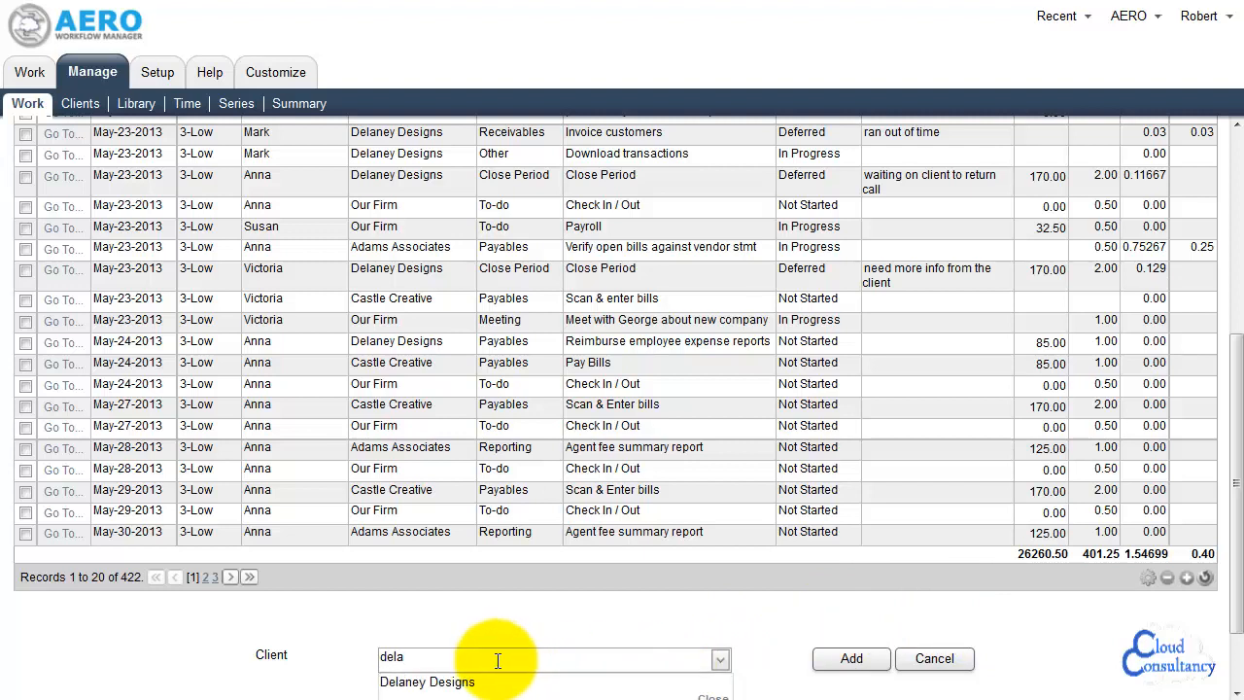
left_click(489, 684)
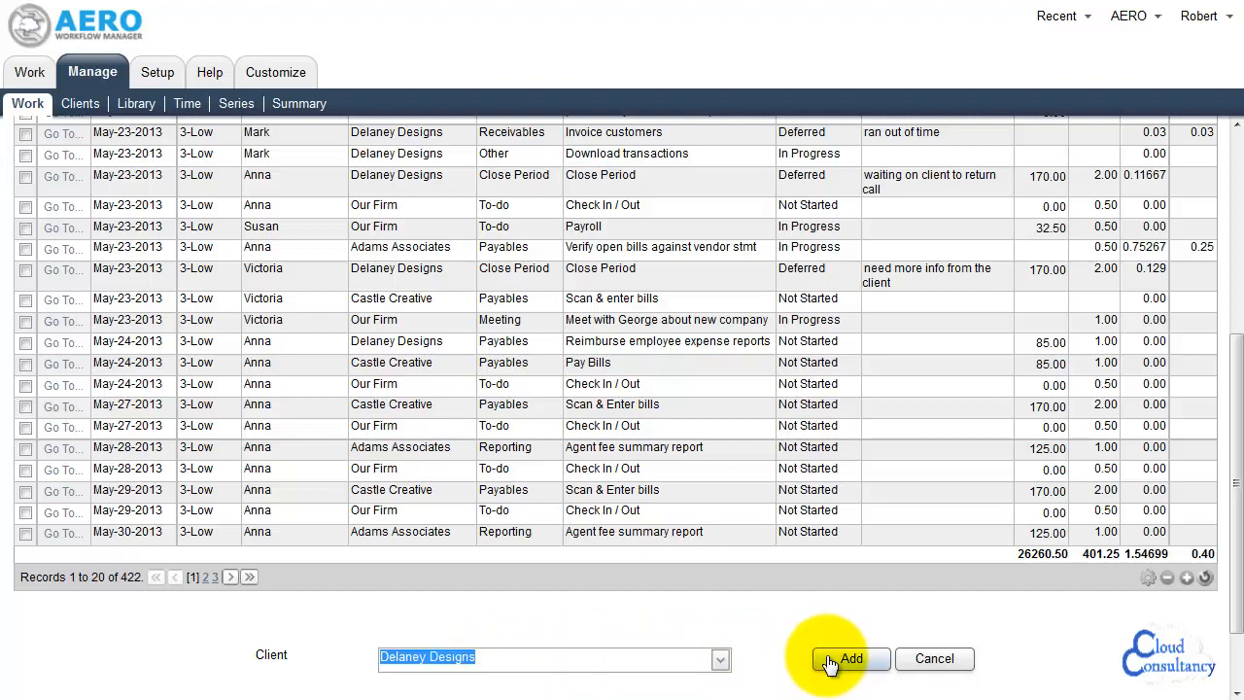
Create a new activity for Delaney Designs from its client record and confirm the creation
left_click(82, 107)
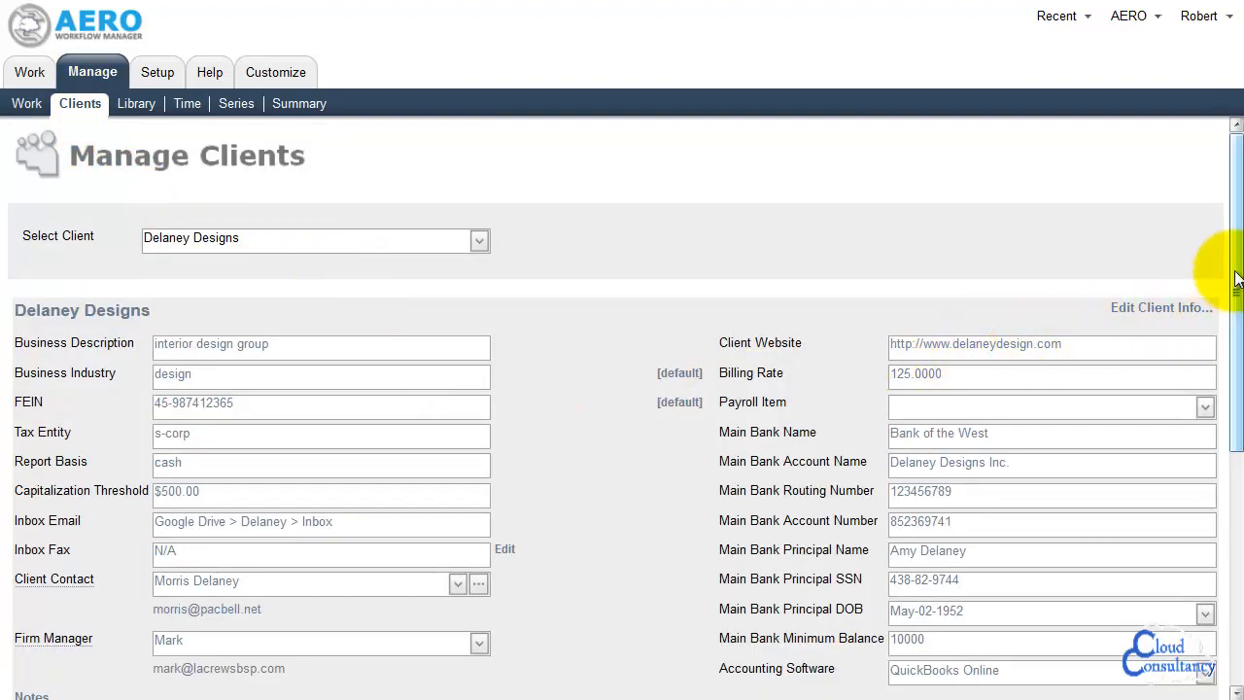
left_click_drag(1236, 290, 1237, 486)
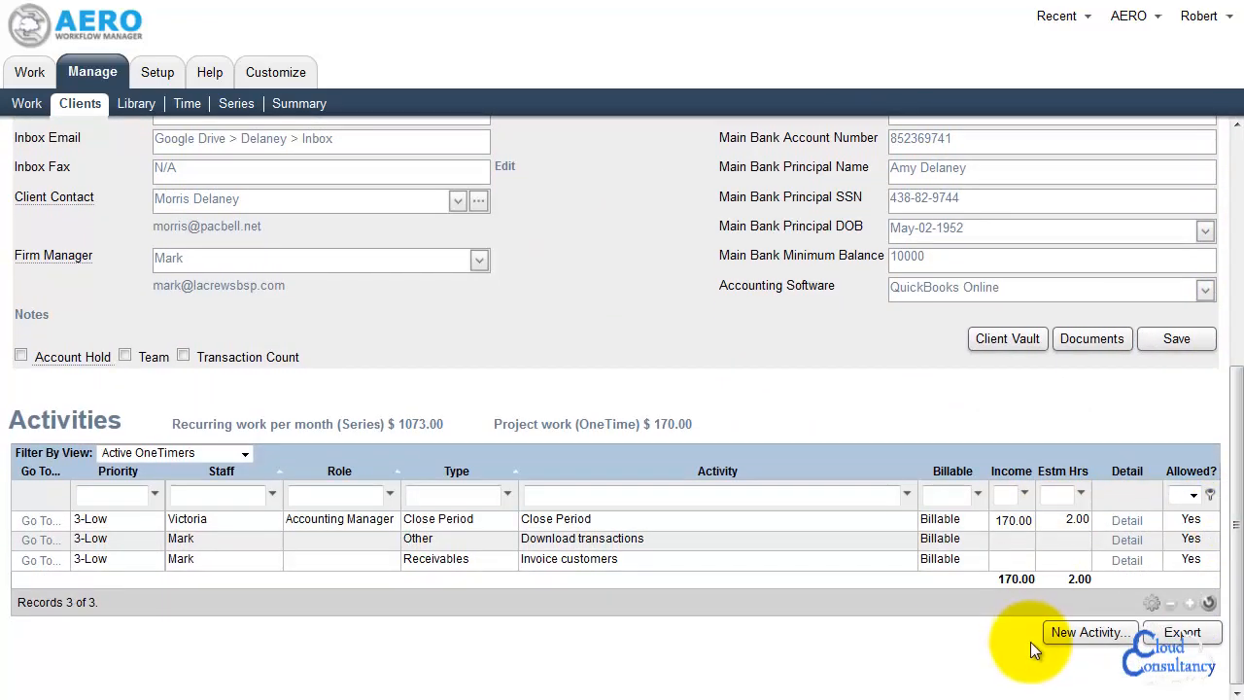
left_click(1084, 640)
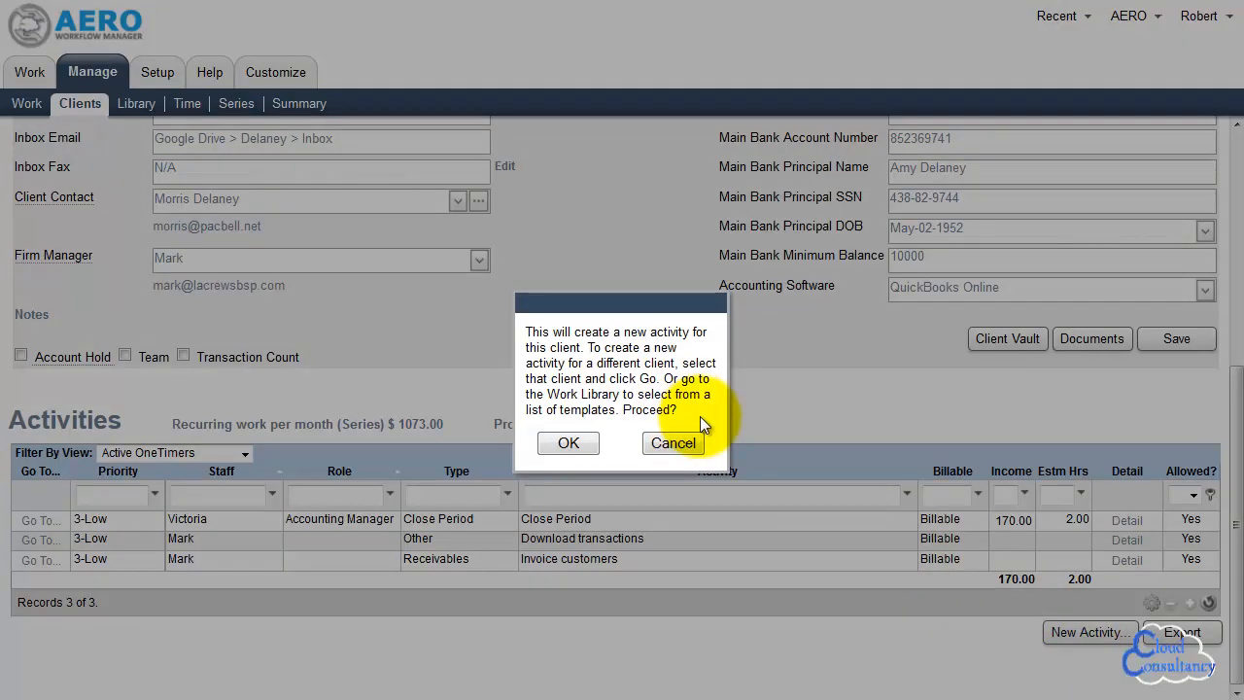
left_click(568, 445)
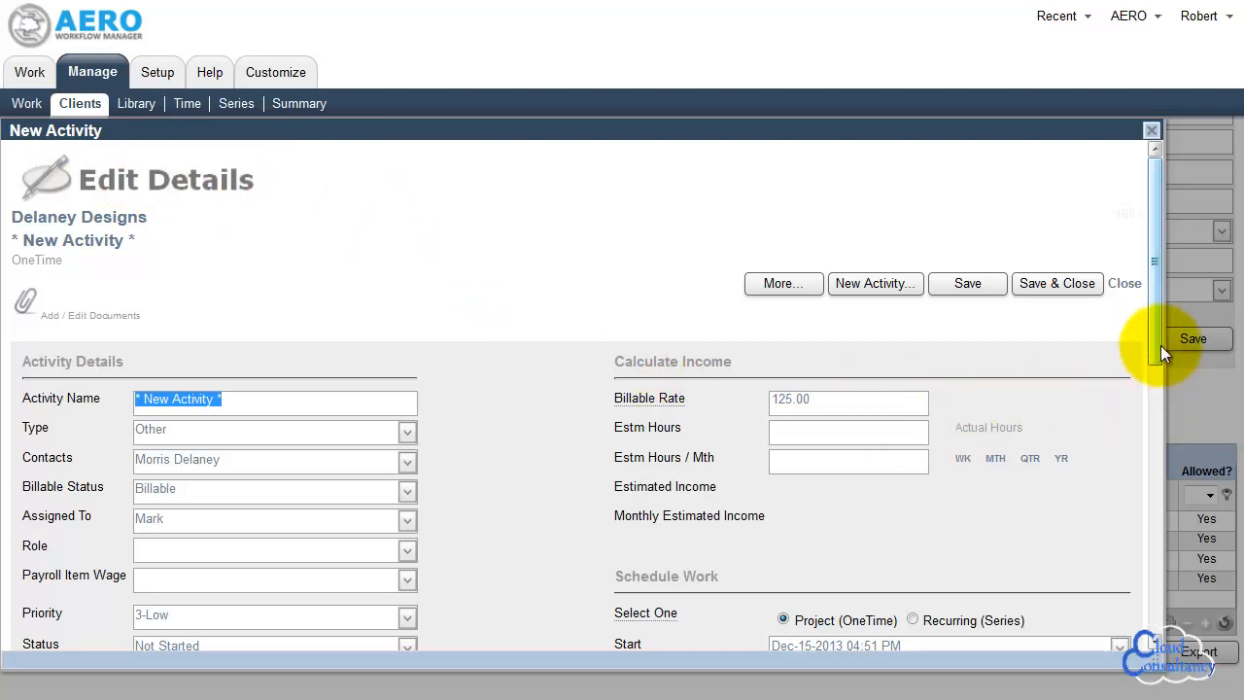
Name the new activity Weekly Payroll and set its type to Payroll
left_click_drag(1161, 345, 1163, 394)
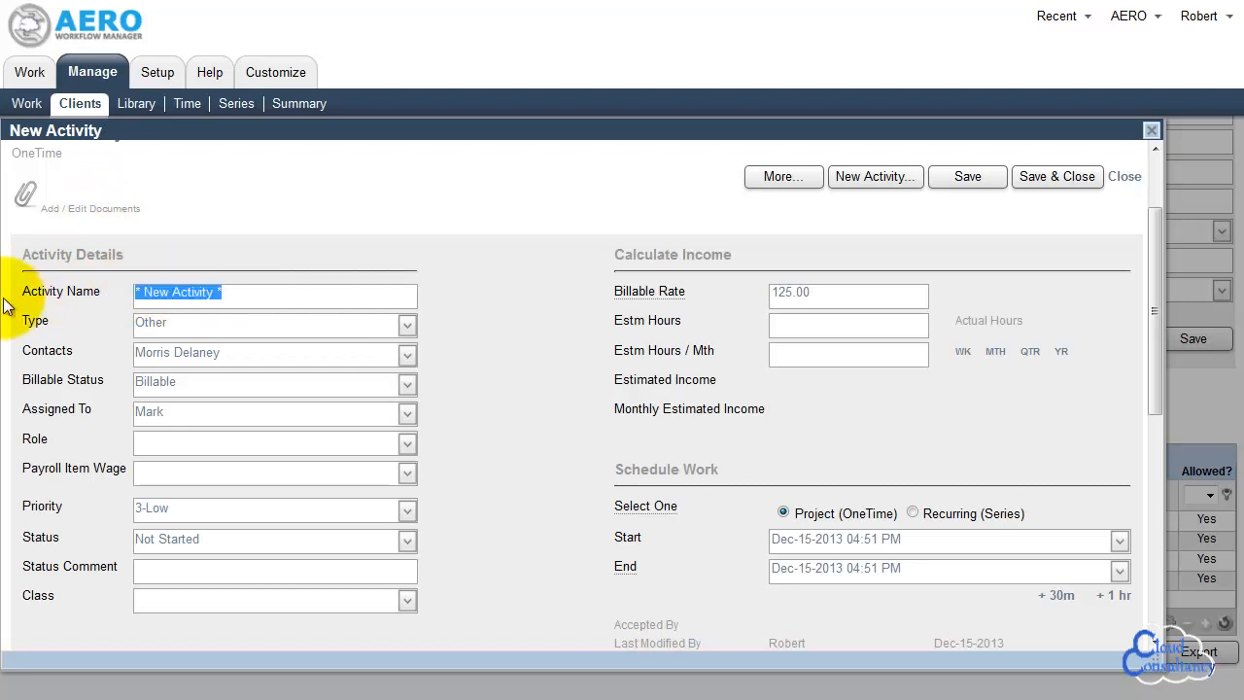
type("Weekly Payroll")
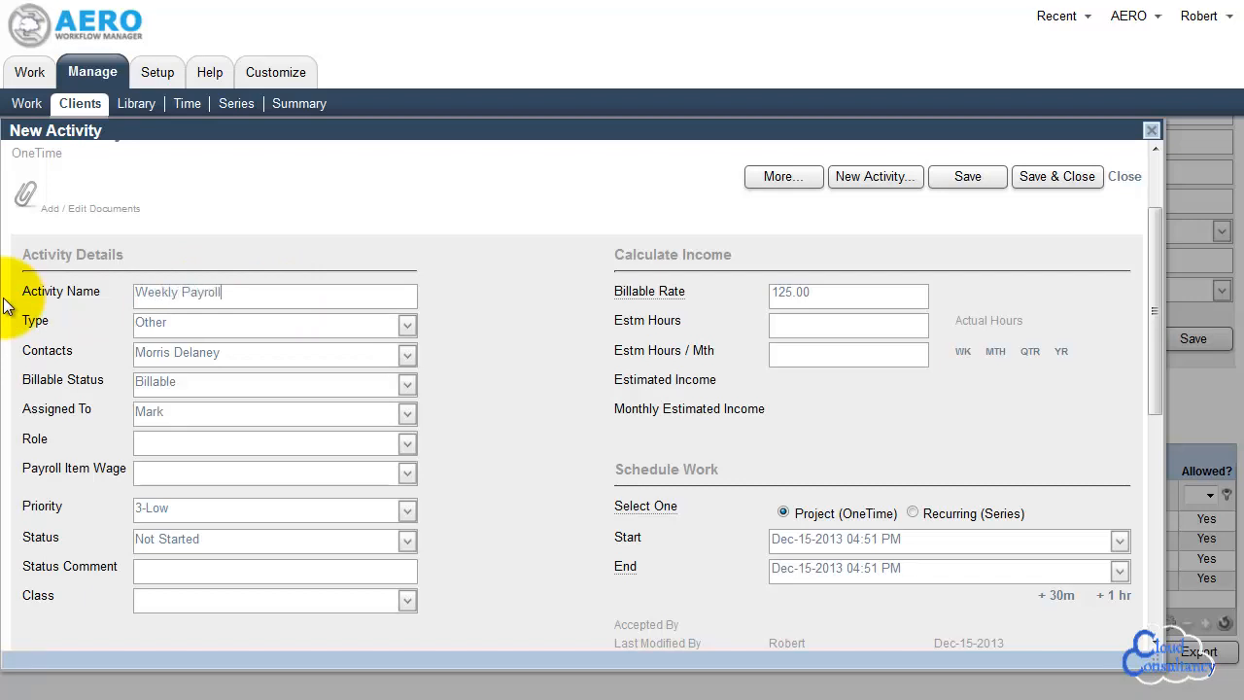
key("Tab")
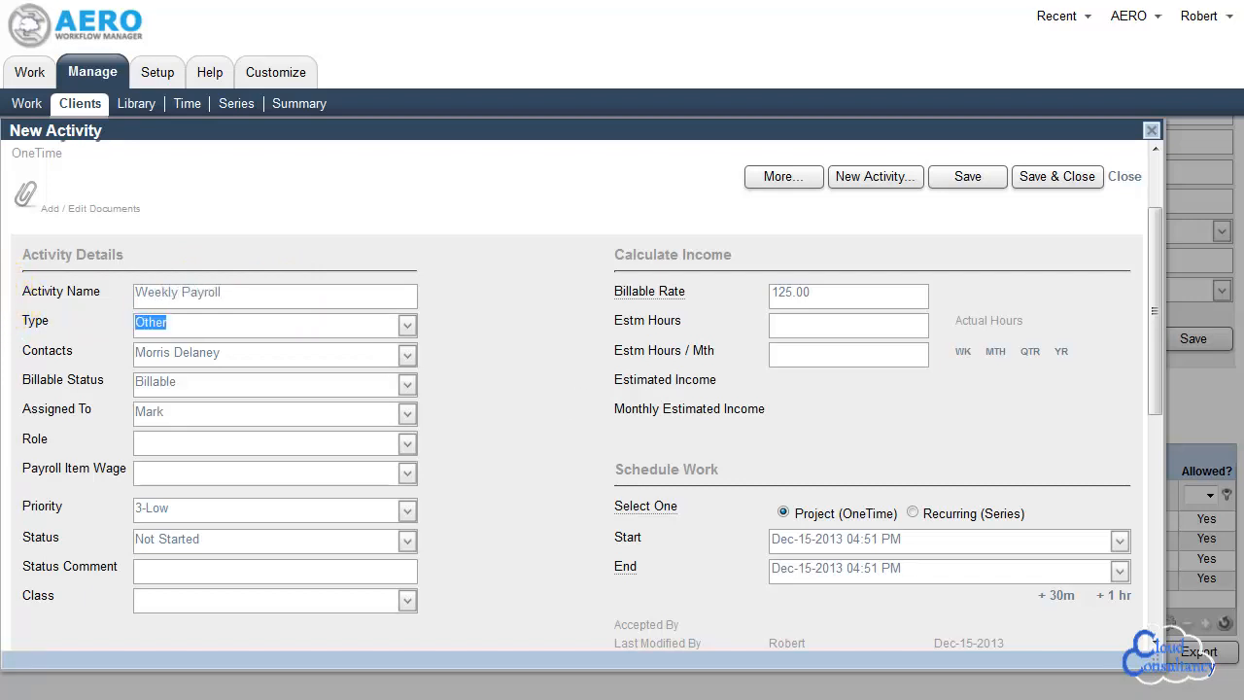
left_click(404, 336)
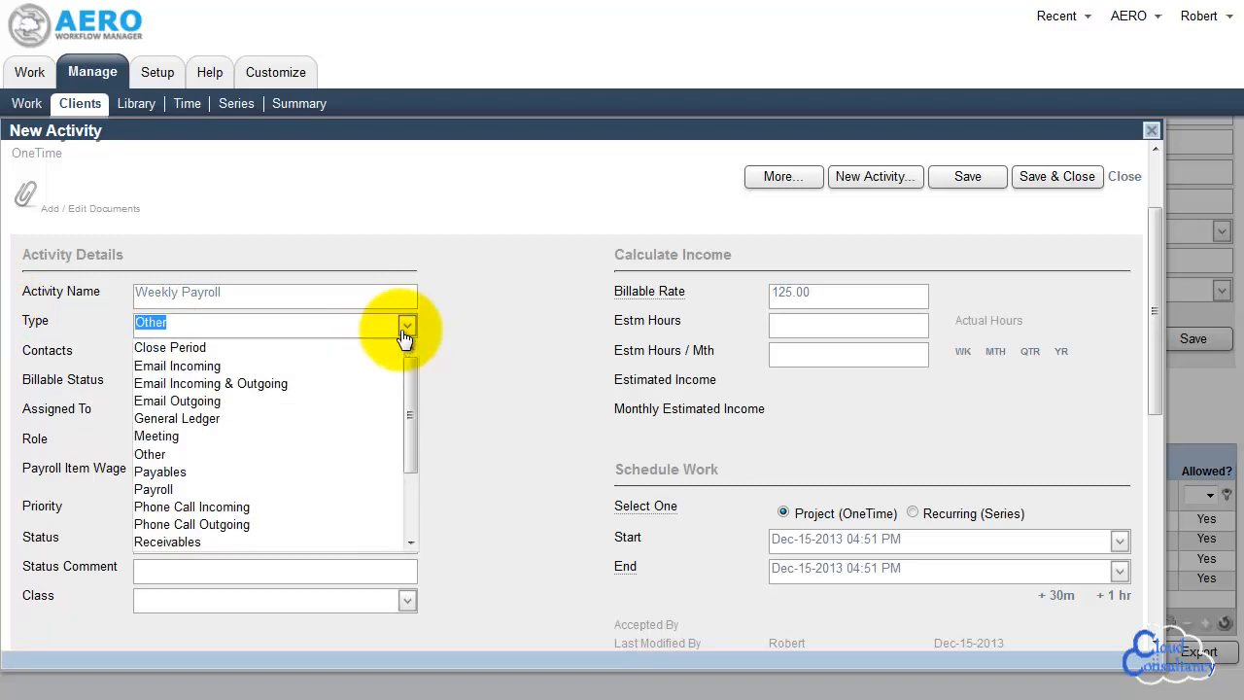
left_click(179, 490)
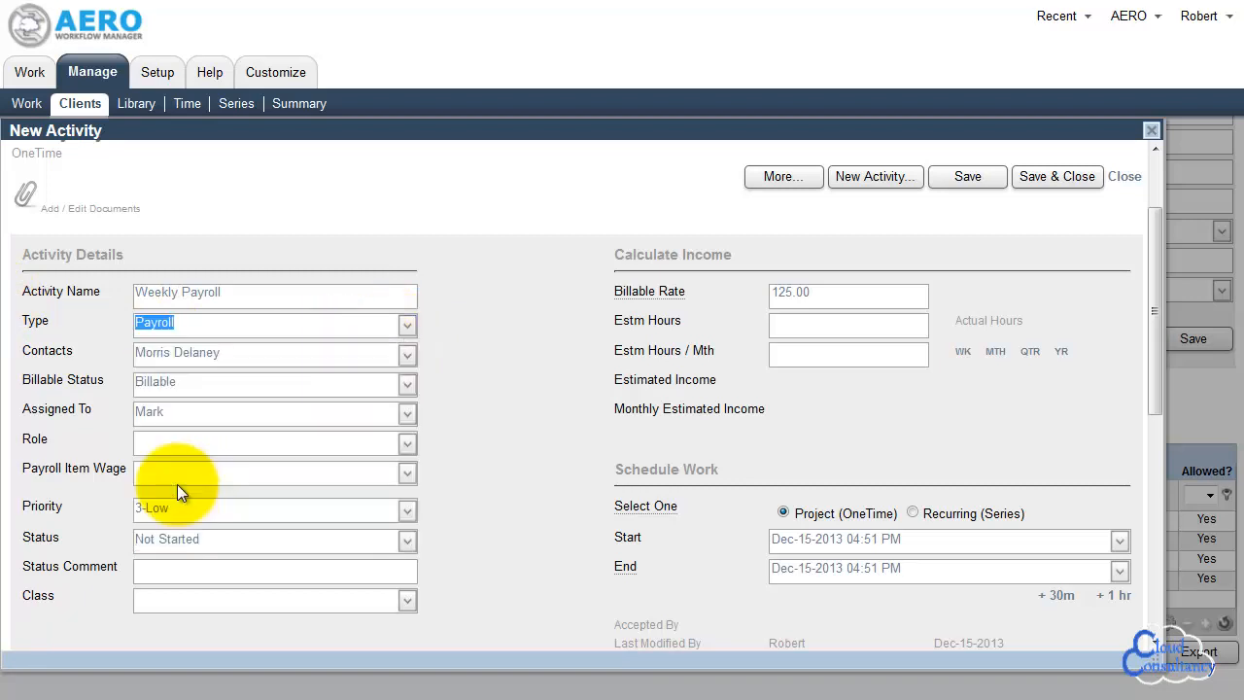
Assign the activity to your own staff account with the PR Clerk role and priority 1-High
left_click(406, 356)
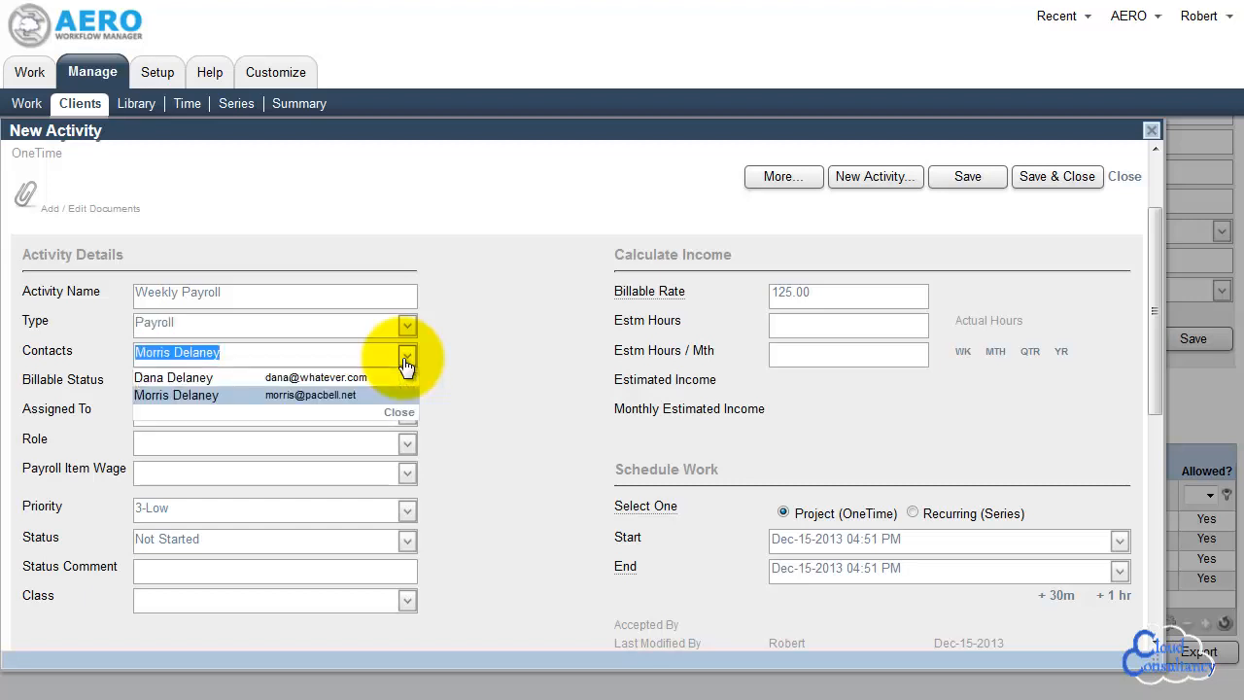
left_click(420, 367)
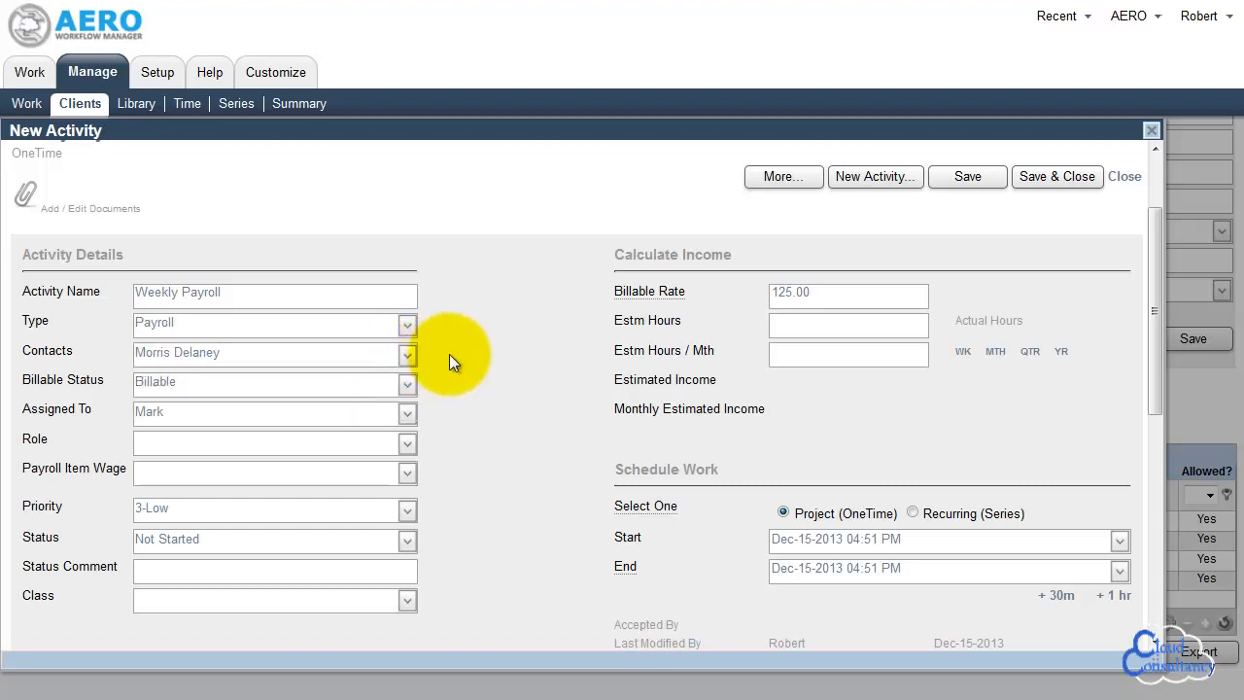
left_click(406, 418)
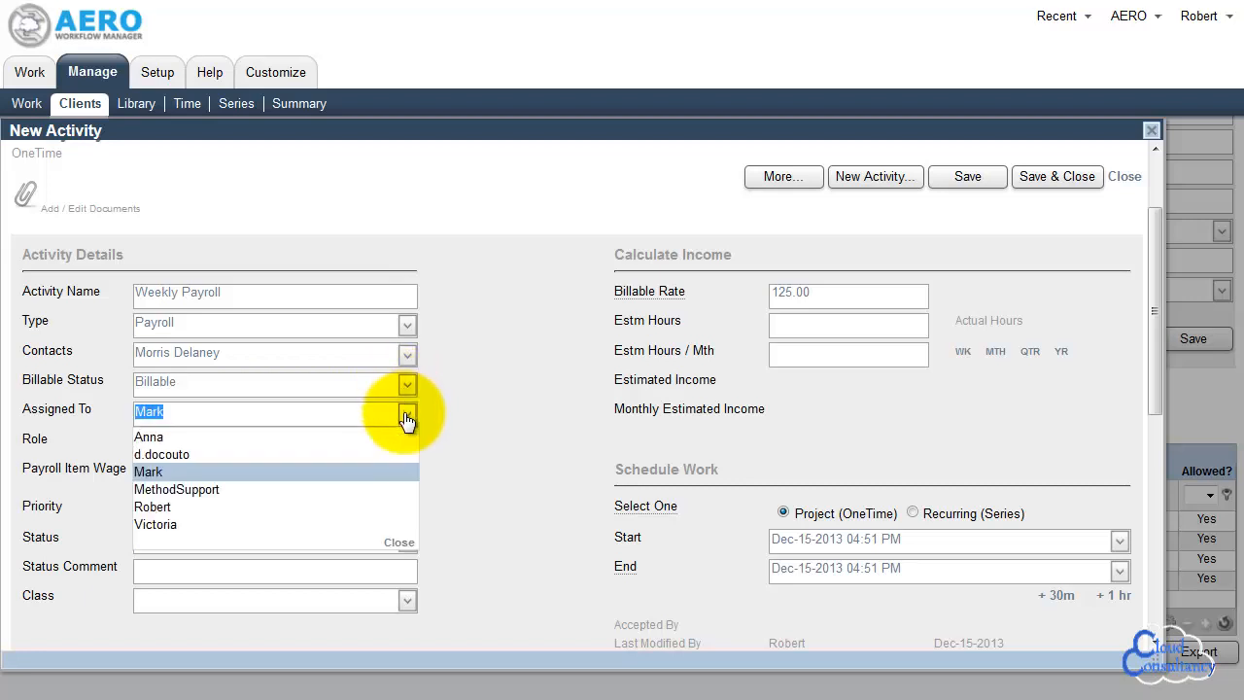
left_click(220, 510)
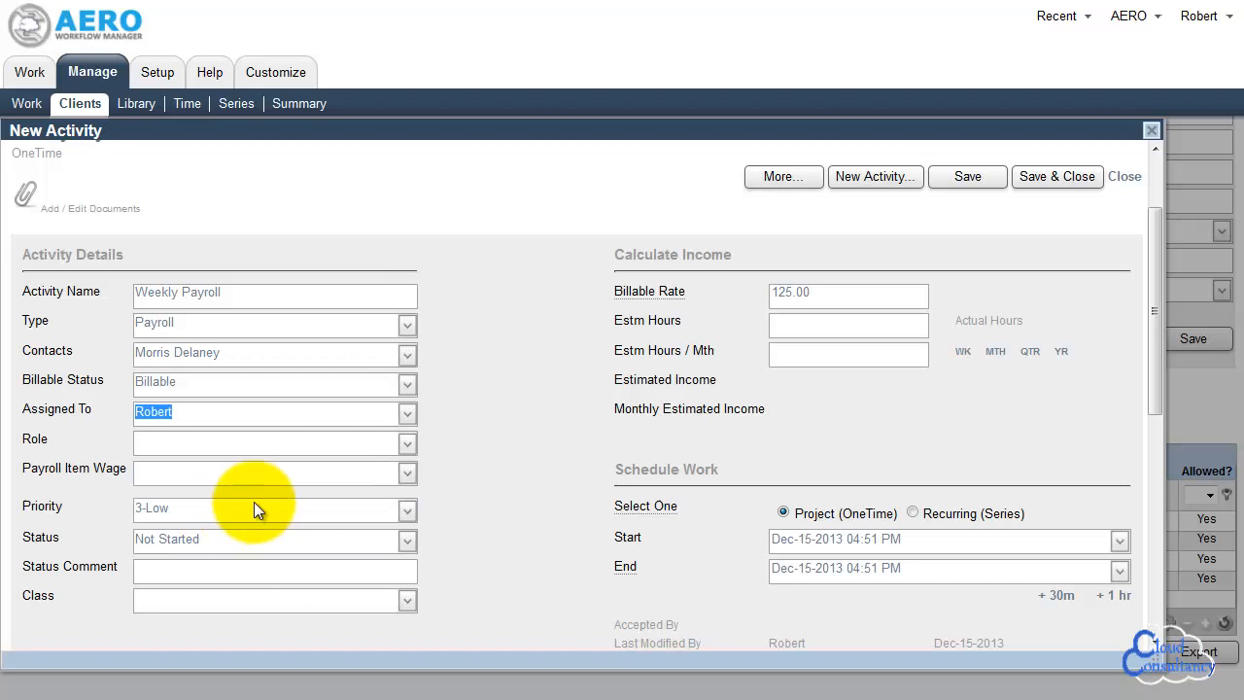
left_click(406, 449)
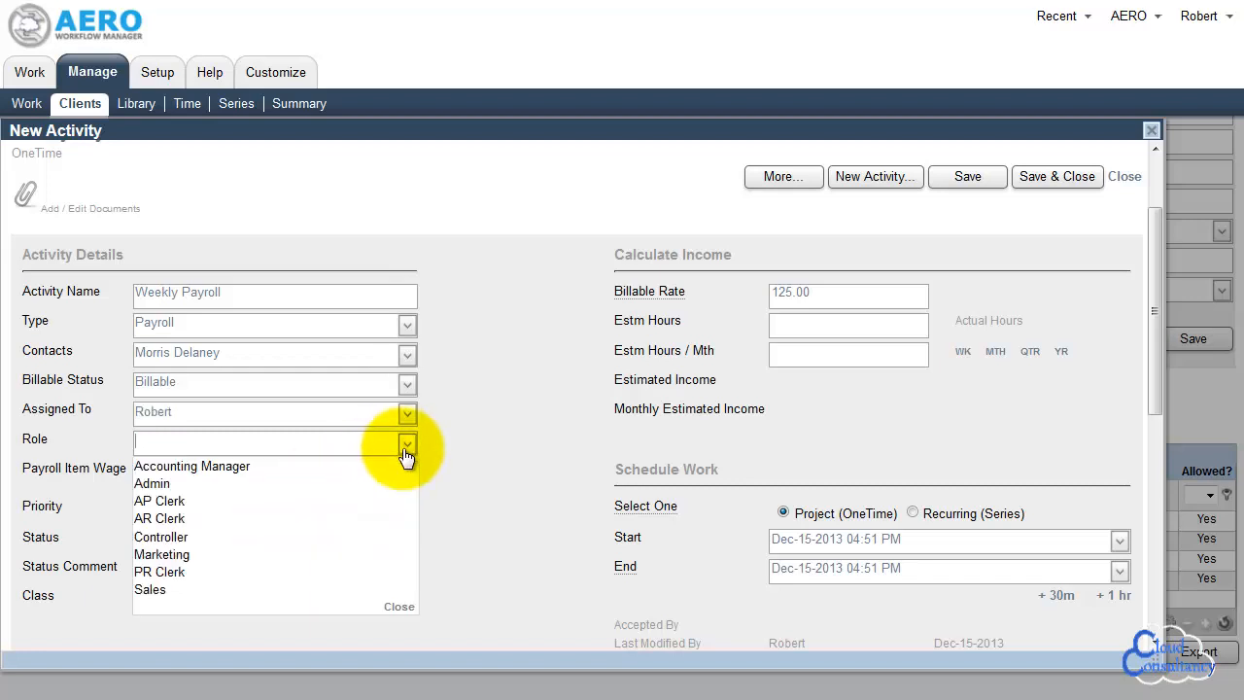
left_click(193, 578)
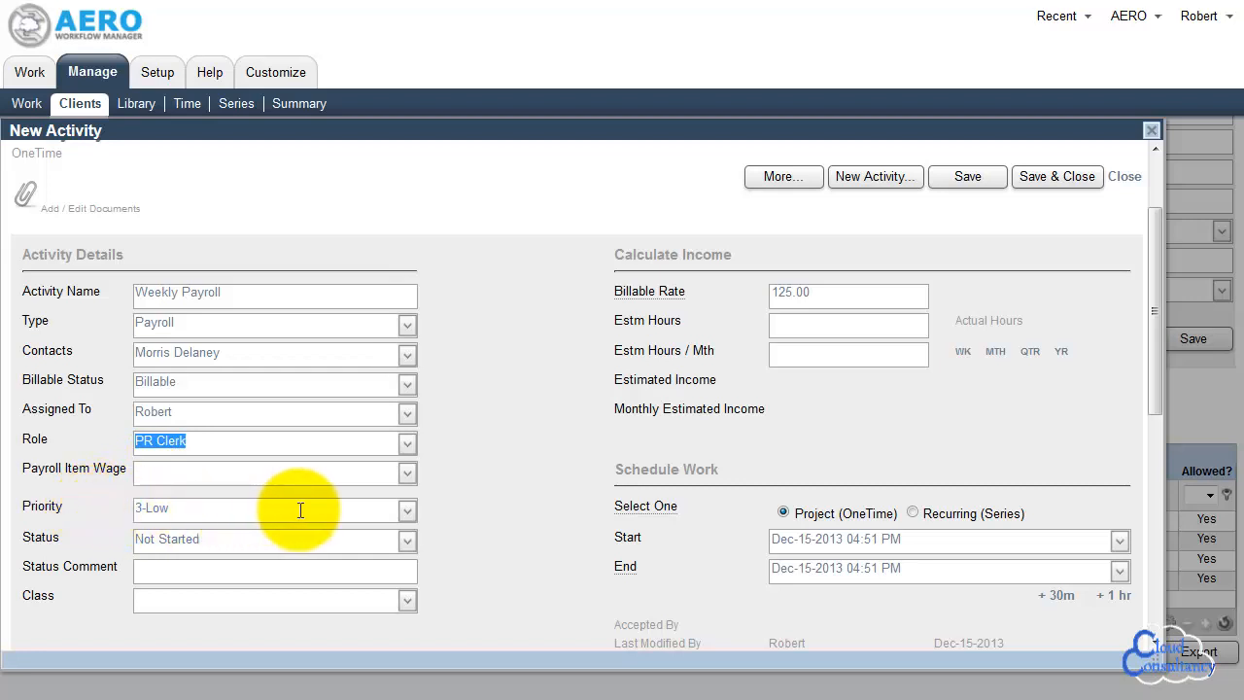
left_click(409, 513)
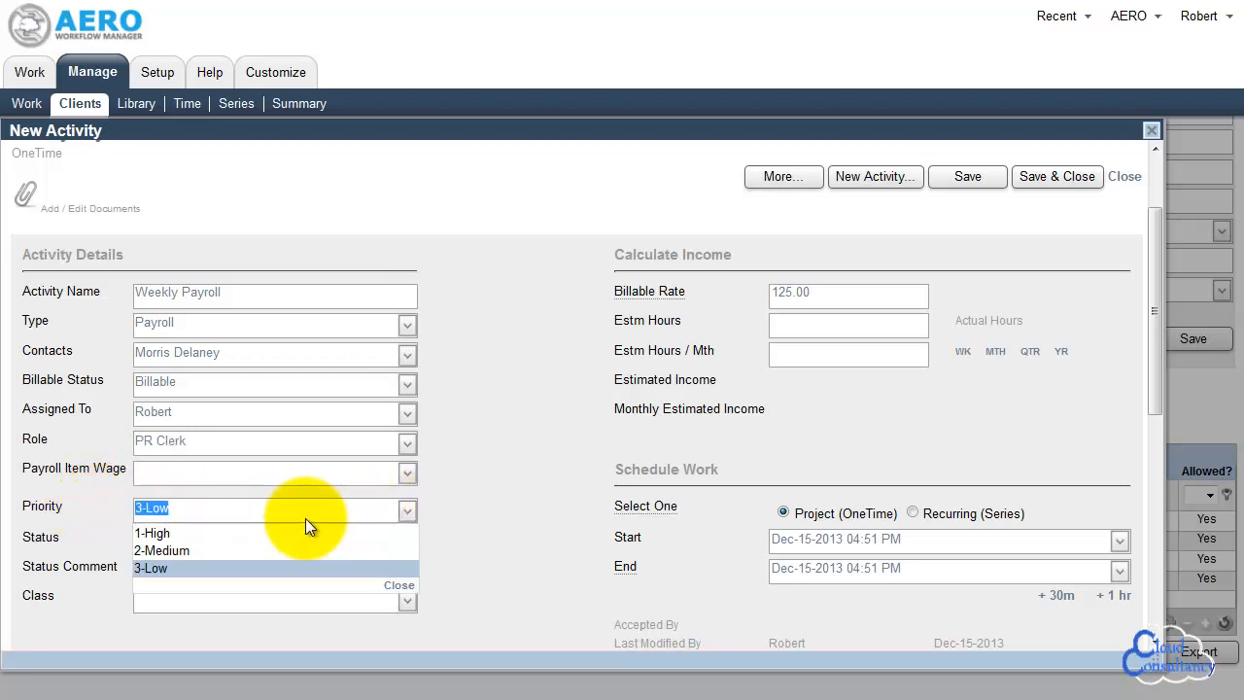
left_click(204, 531)
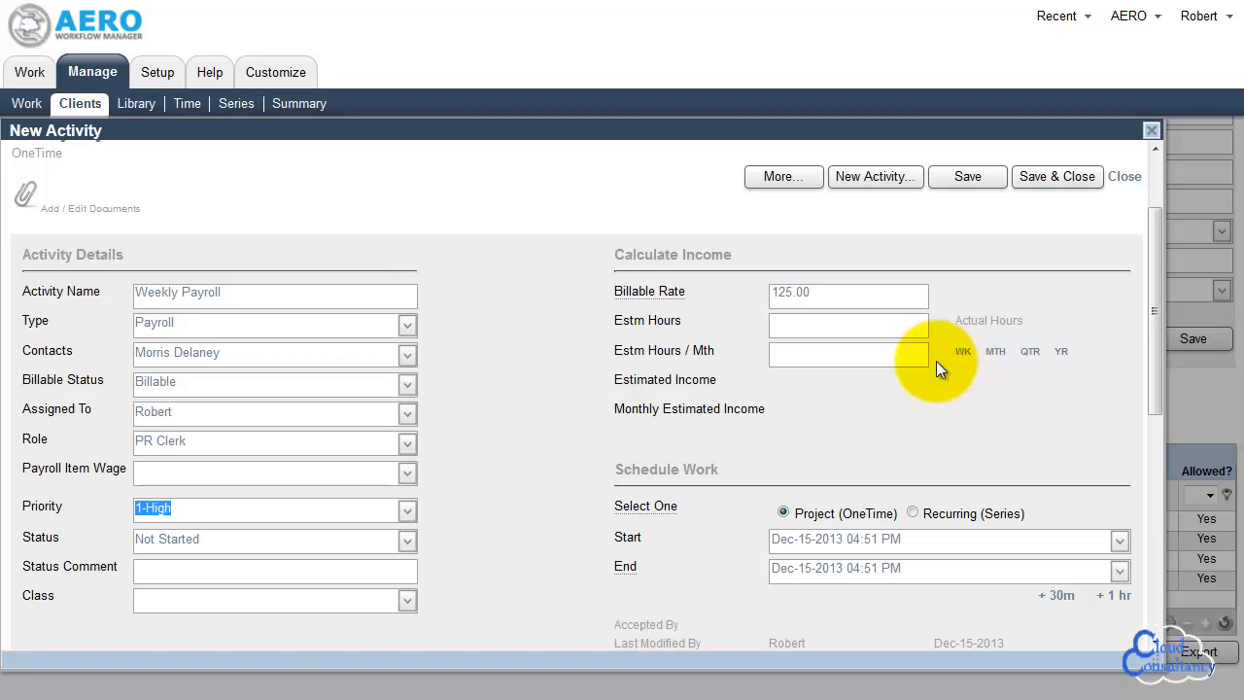
Set the activity's billable rate to 85.00 and estimated hours to 0.50, and calculate the monthly hours on a weekly basis
left_click(839, 298)
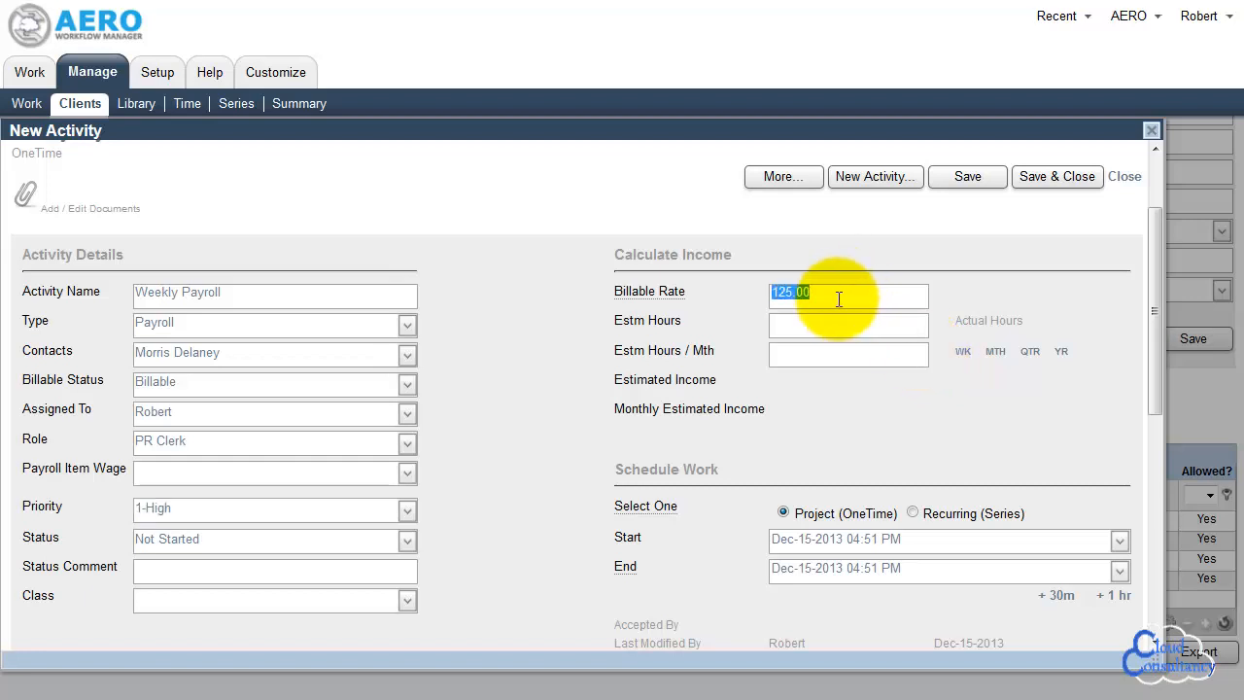
type("85.00")
key("Tab")
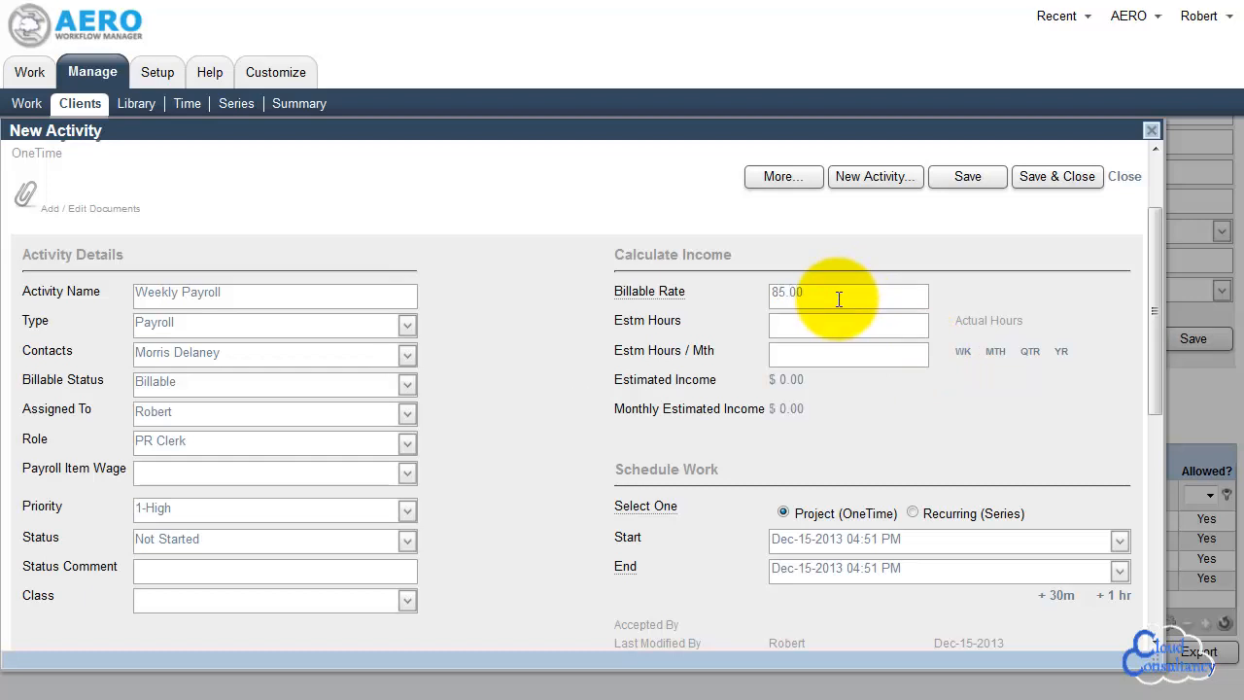
type("0.50")
key("Tab")
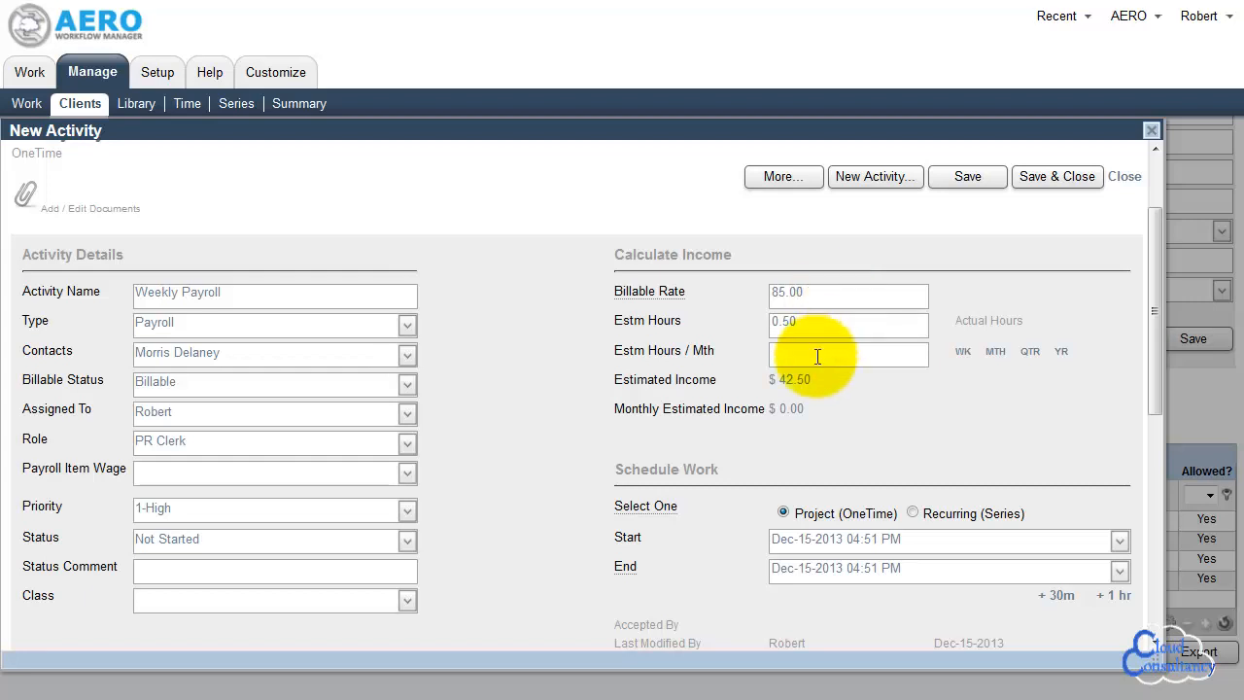
left_click(963, 355)
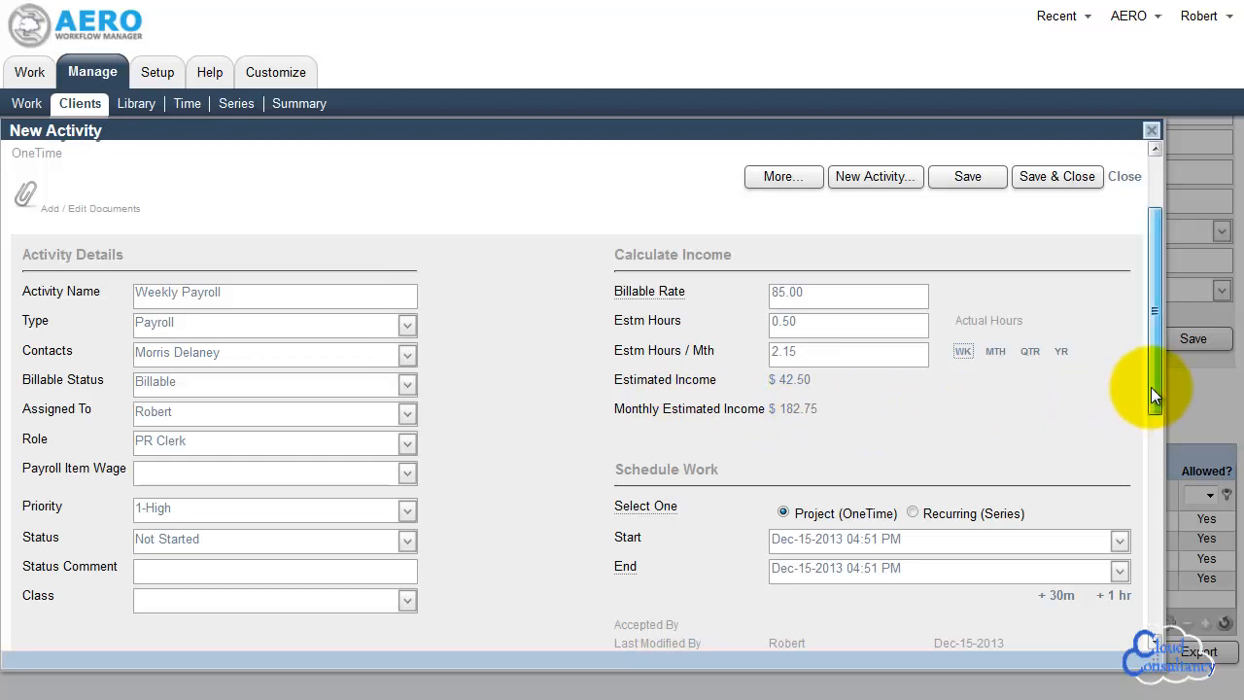
Schedule the activity as Recurring (Series) and dismiss the scheduling message
left_click_drag(1151, 387, 1153, 439)
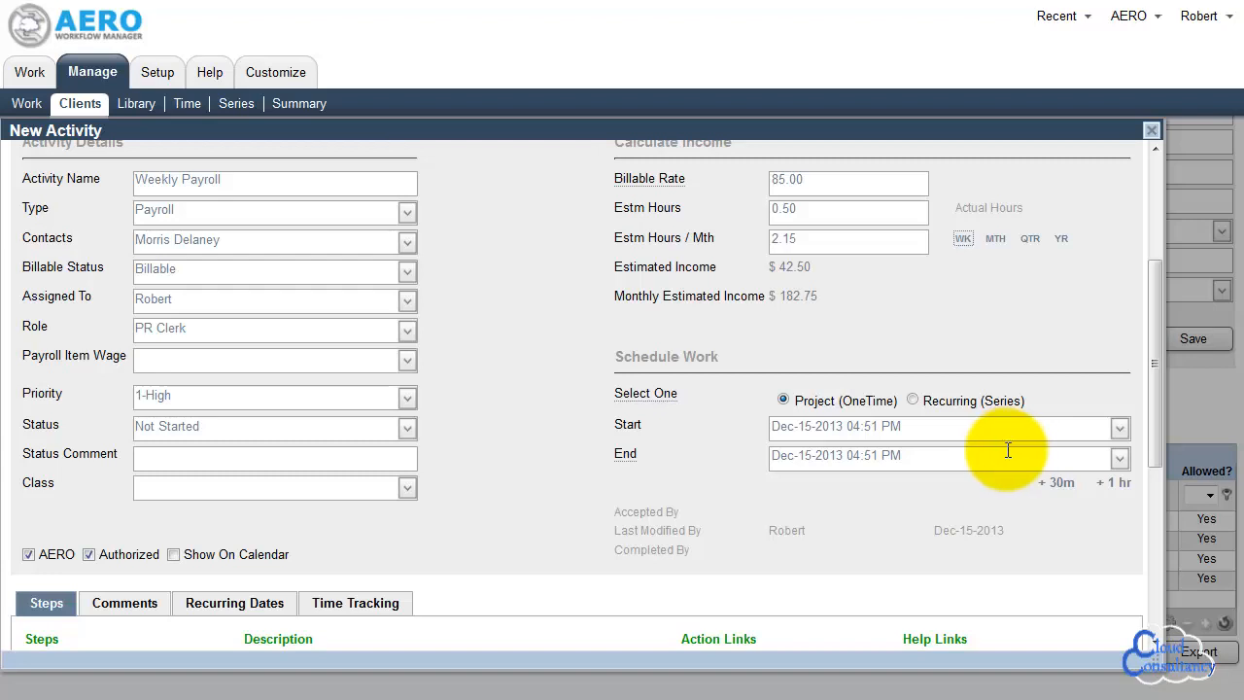
left_click(914, 400)
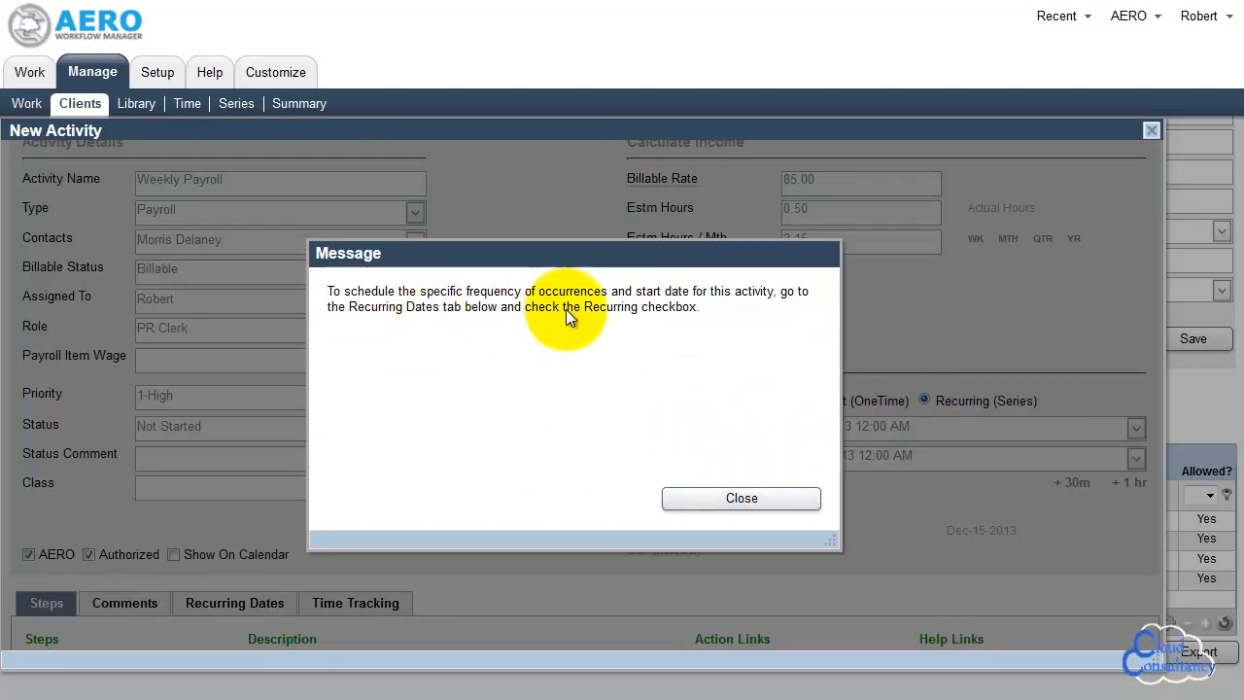
left_click(715, 498)
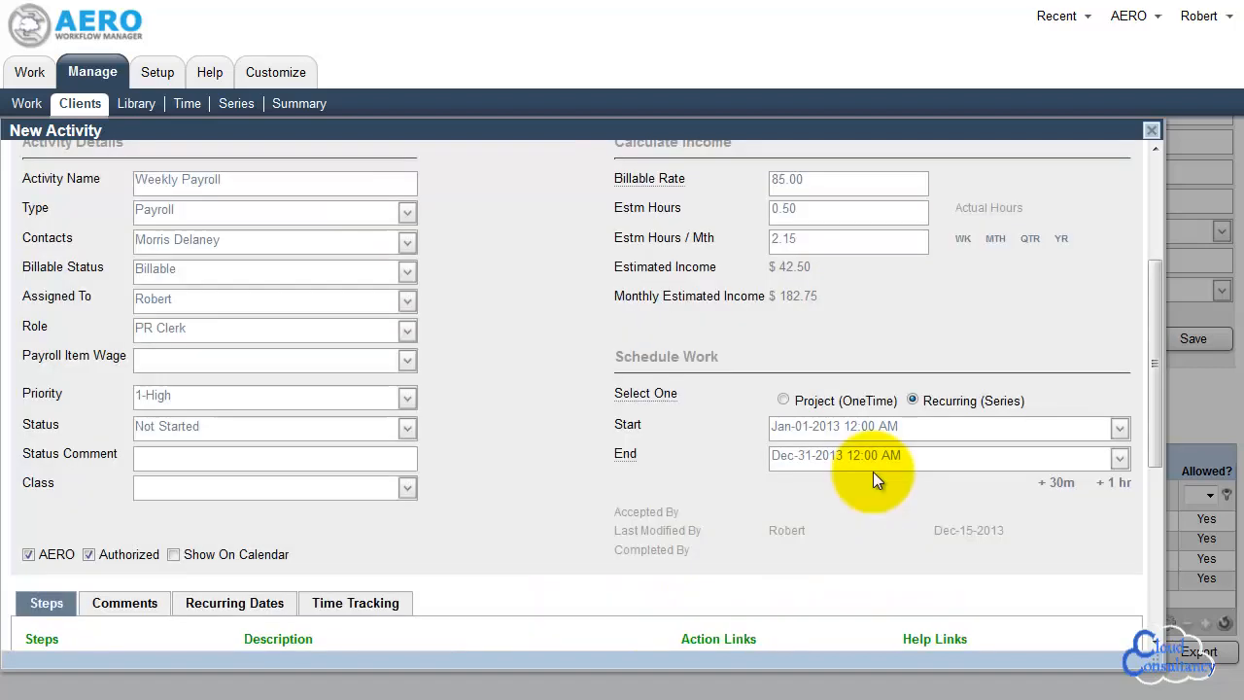
Review the activity's steps and links, and view the existing solutions available for the help links
left_click_drag(1151, 368, 1156, 481)
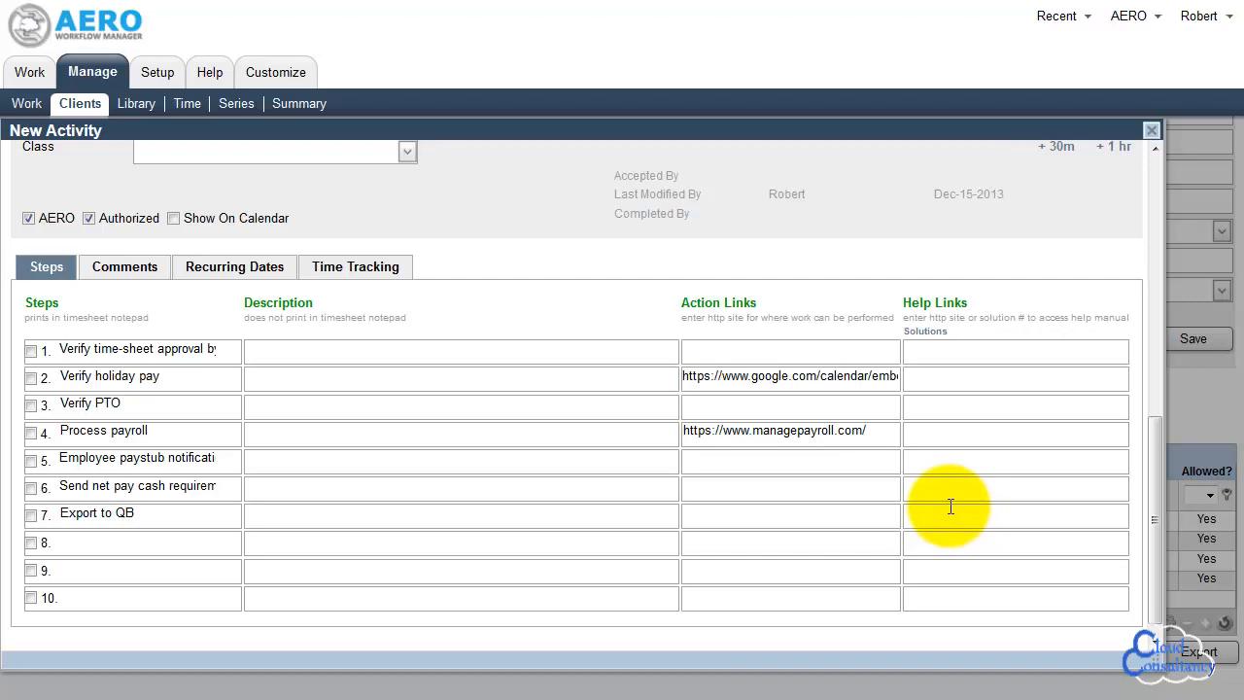
left_click(926, 331)
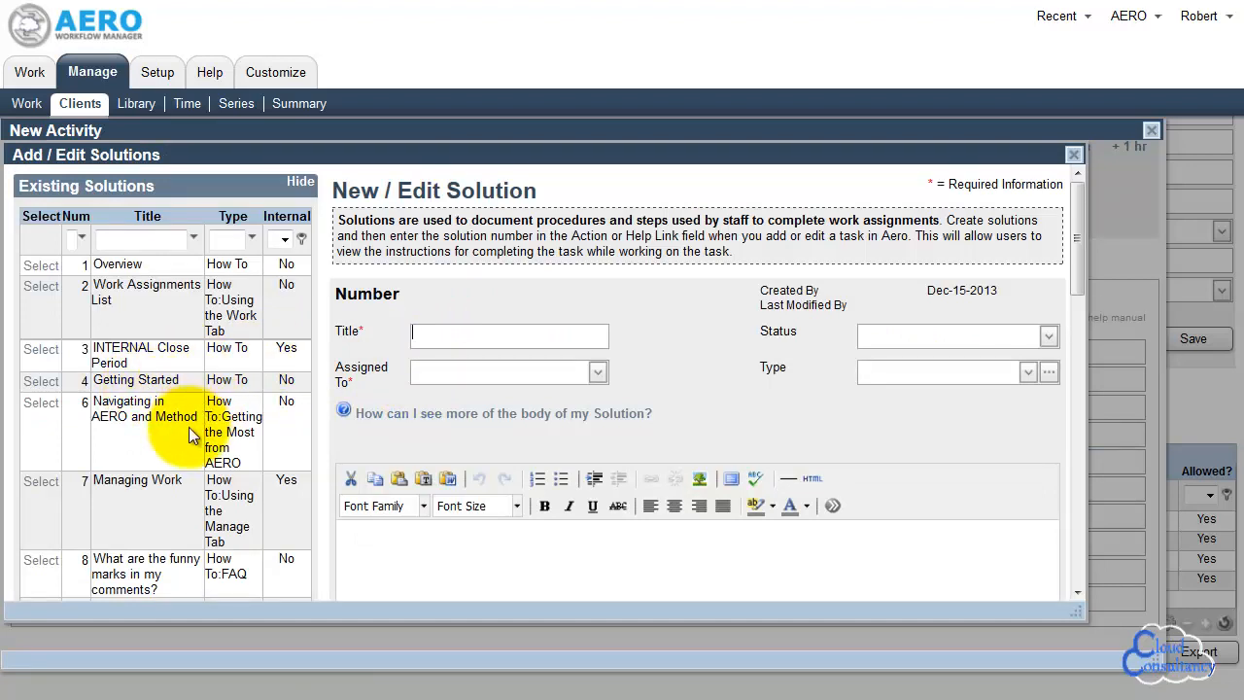
left_click(1073, 158)
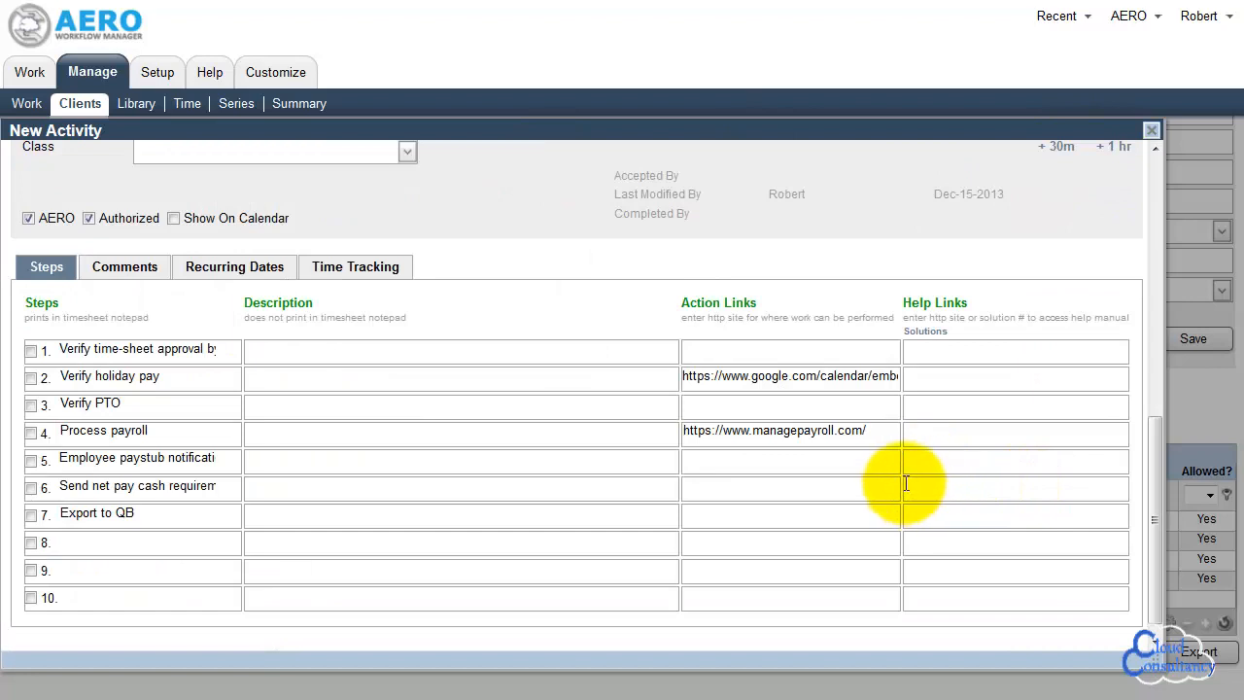
Enter solution 20 as the help link for the activity's first step, the time-sheet approval check
left_click(923, 351)
type("20")
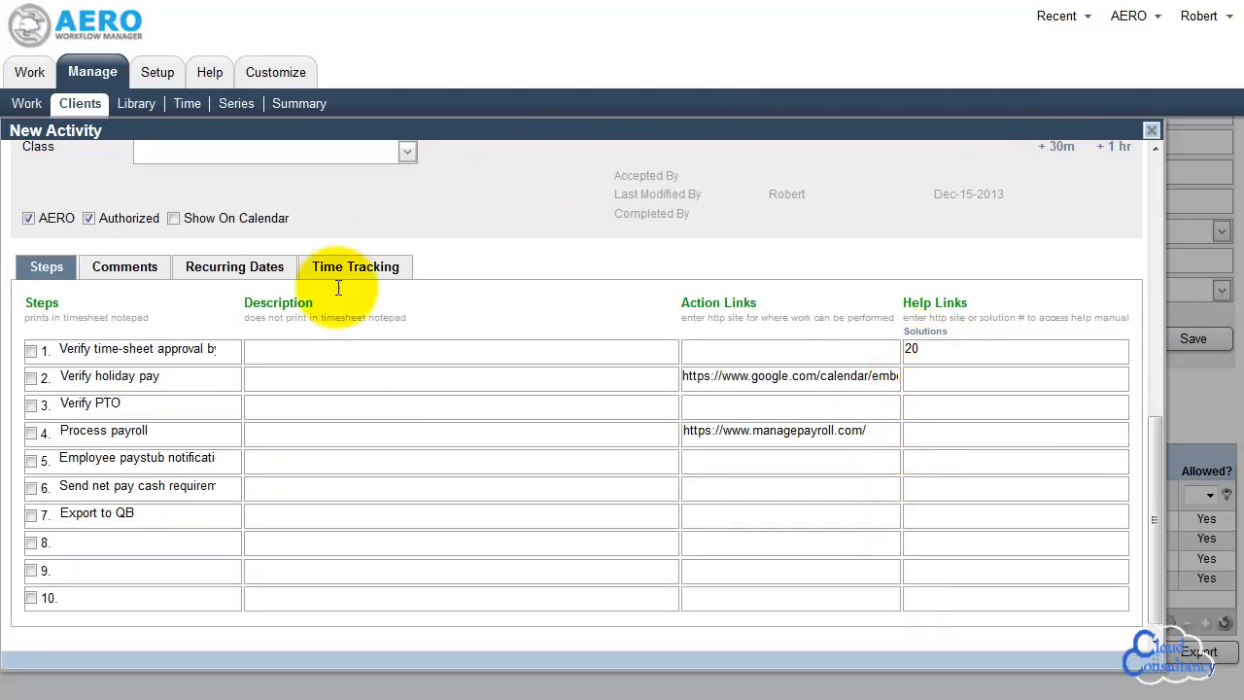
Review the activity's comments, recurring dates and time tracking, and save and close the activity
left_click(112, 271)
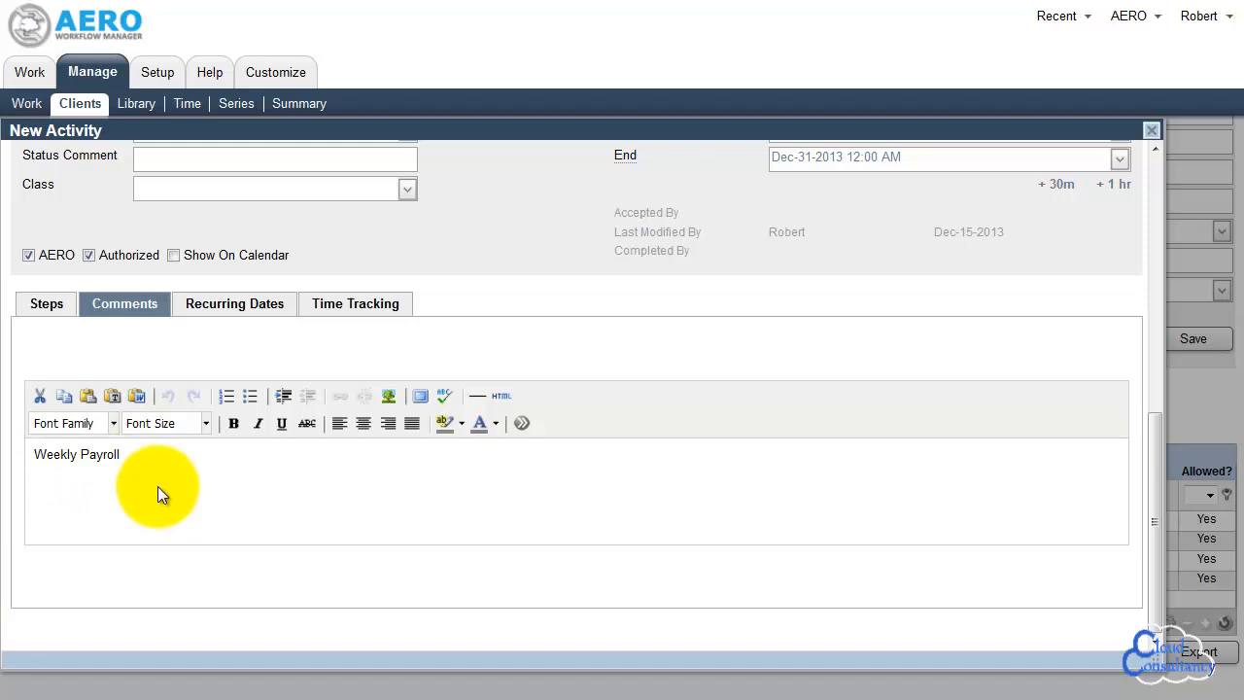
left_click(207, 310)
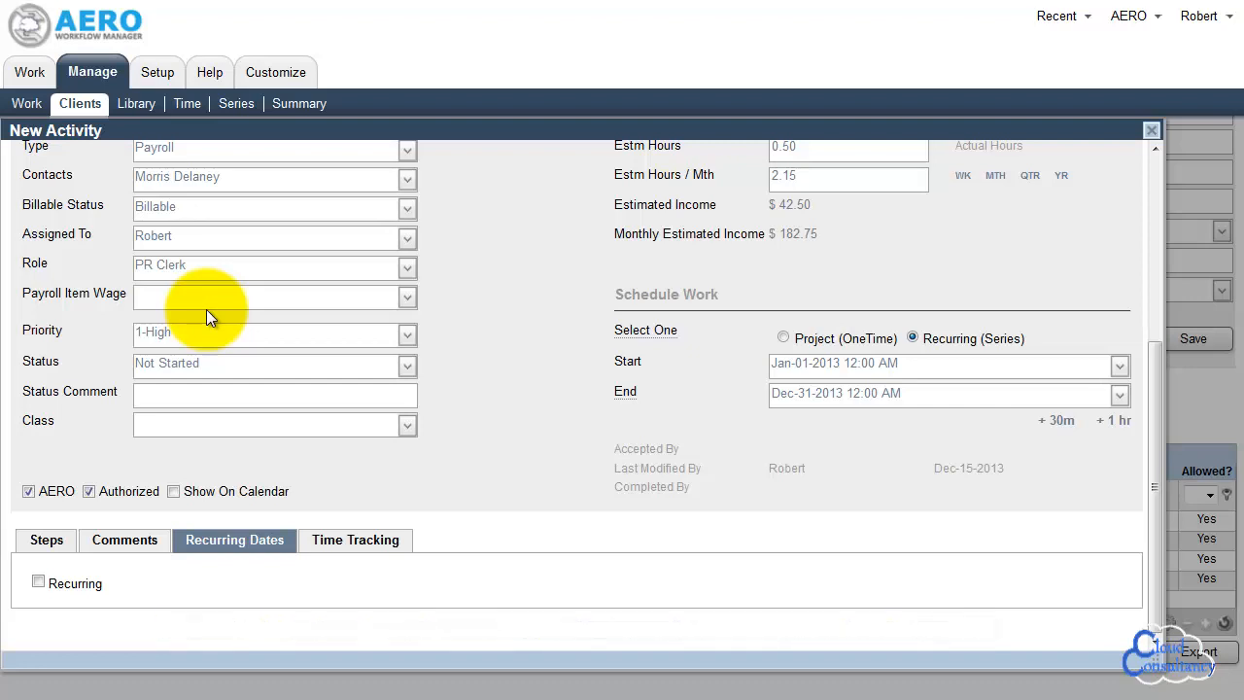
left_click(342, 549)
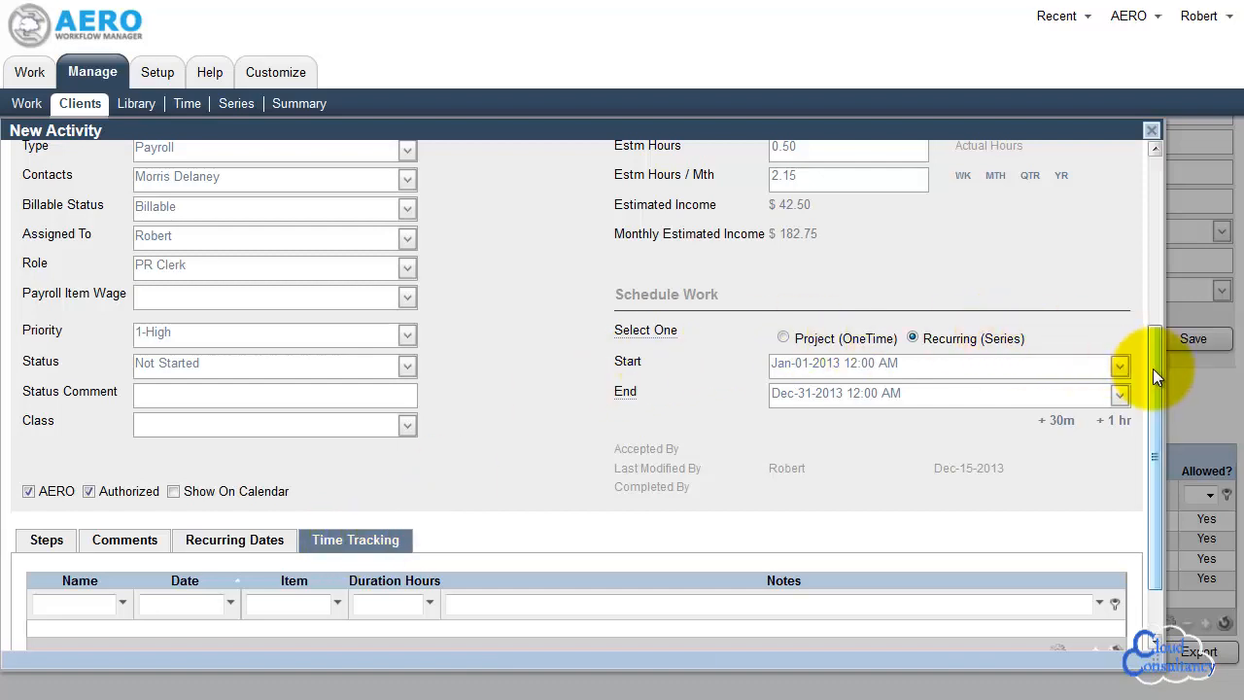
left_click_drag(1154, 369, 1159, 200)
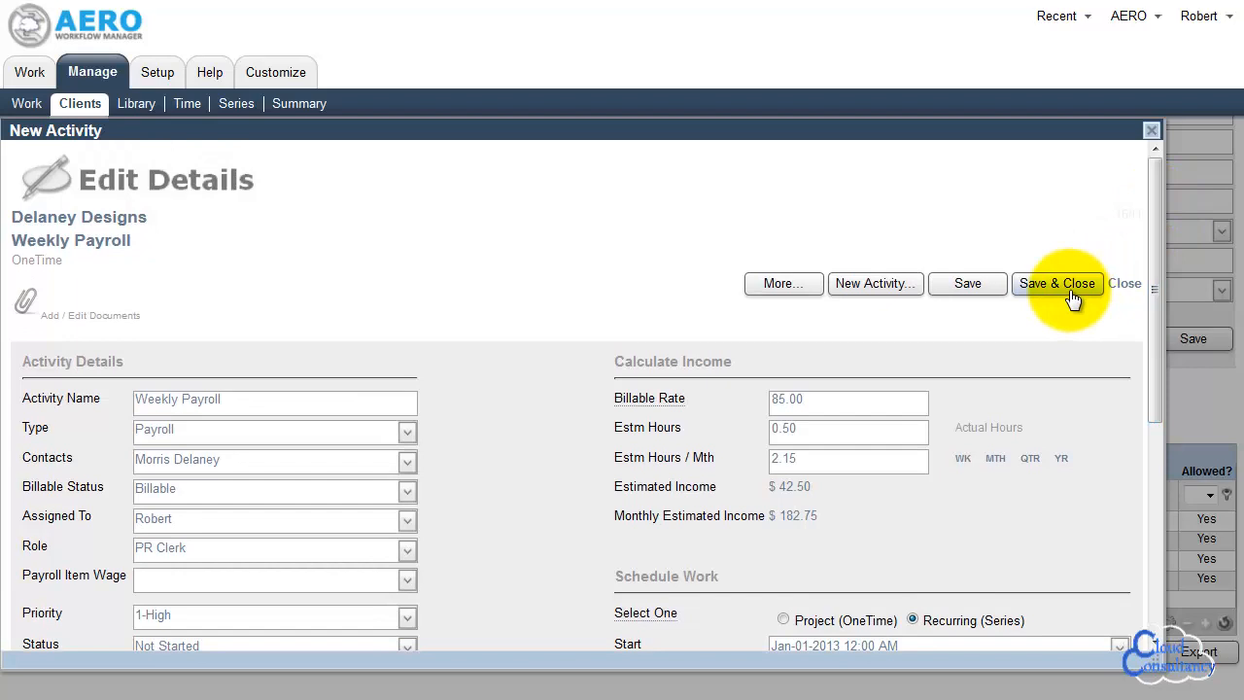
left_click(1071, 288)
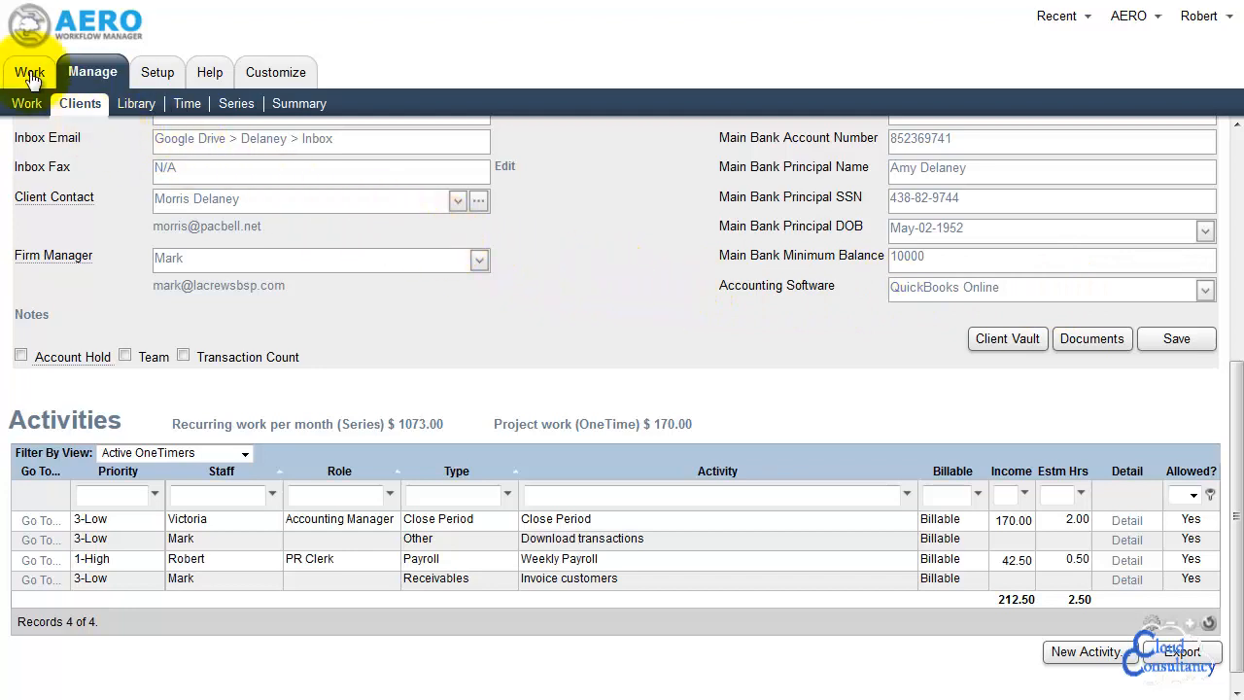
Accept the Delaney Designs Weekly Payroll activity from the refreshed work assignment list and start its timer
left_click(30, 76)
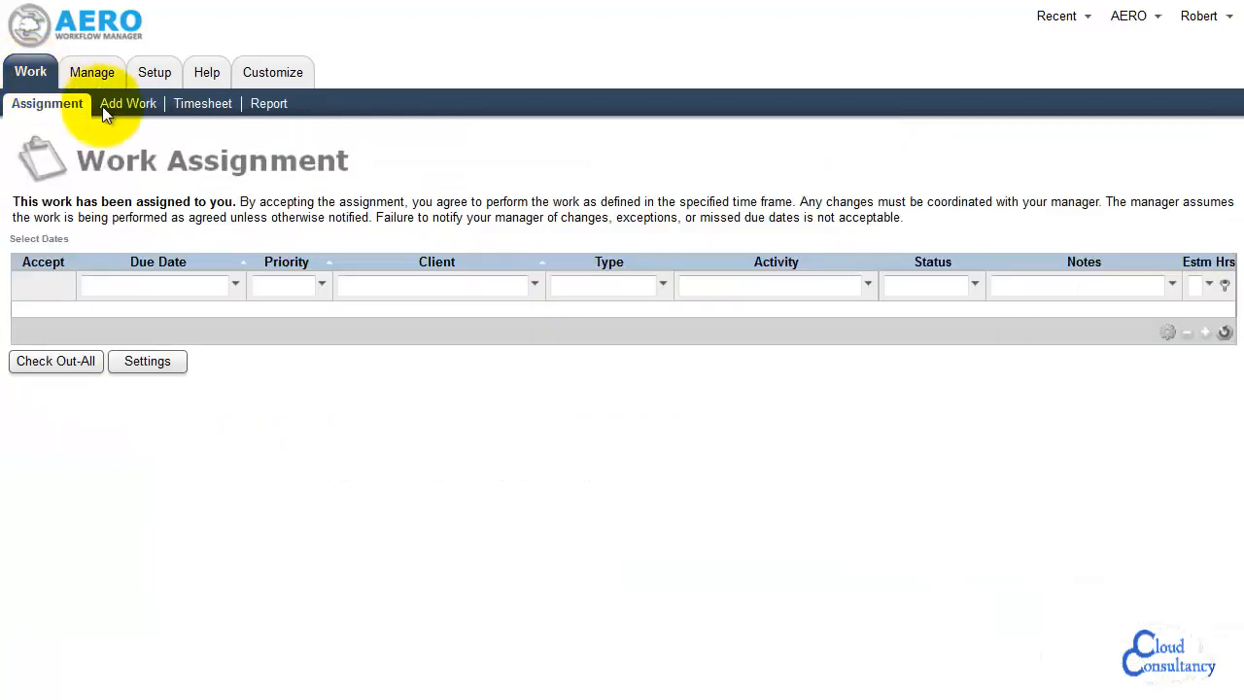
left_click(1225, 333)
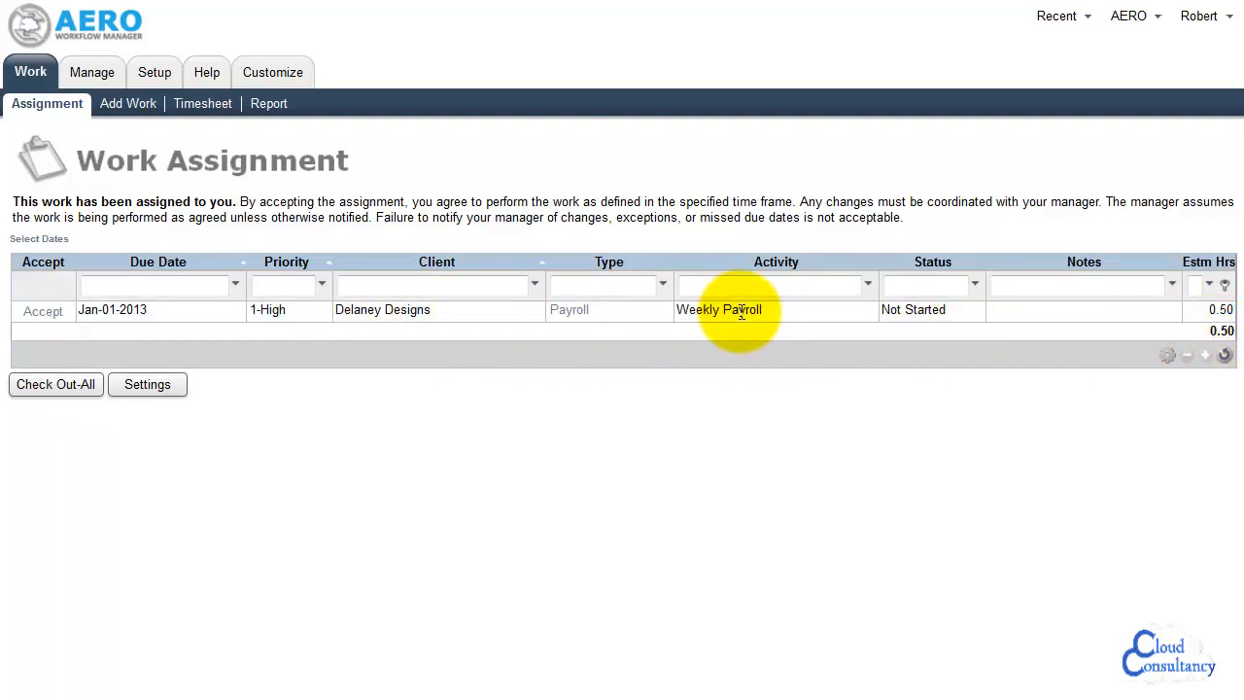
left_click(51, 317)
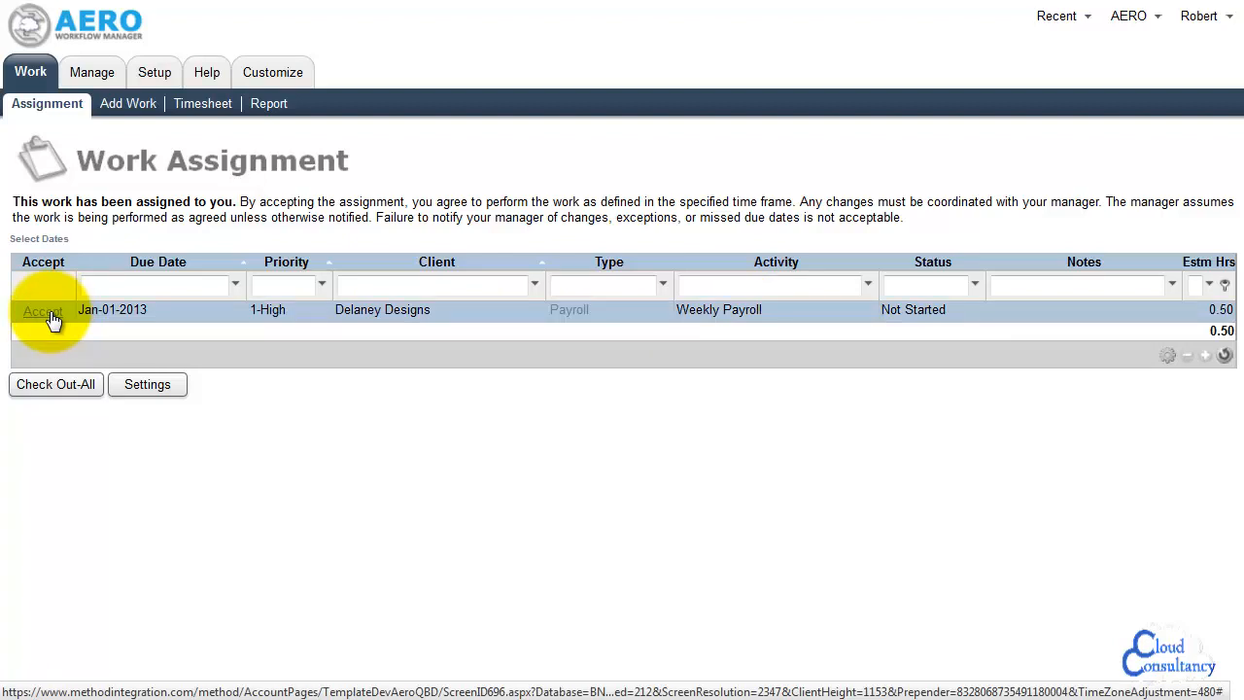
left_click(53, 320)
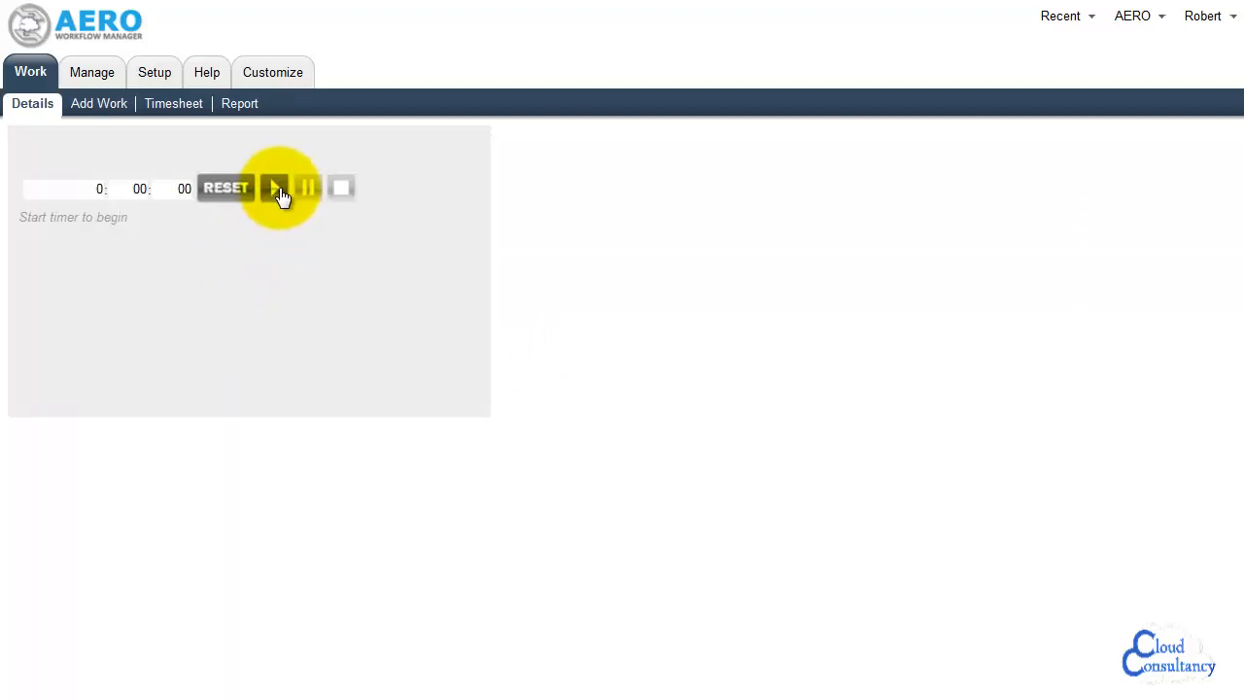
left_click(275, 191)
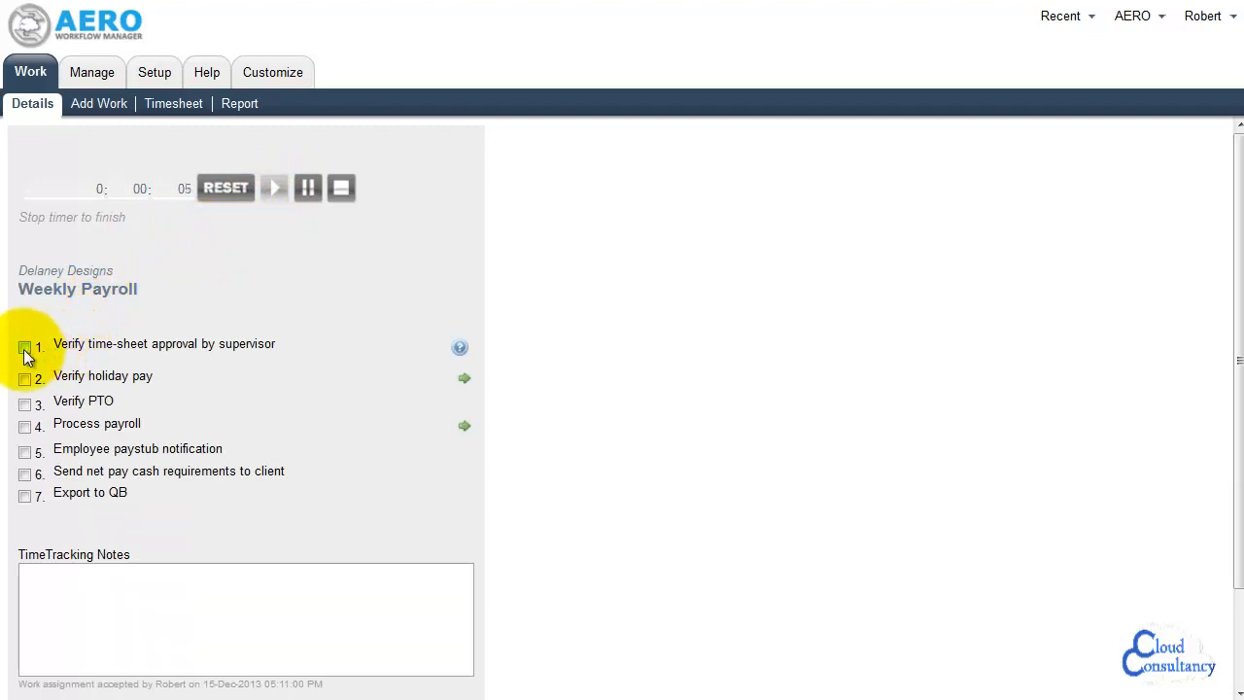
Check off the steps for verifying time-sheet approval by the supervisor and verifying holiday pay
left_click(25, 348)
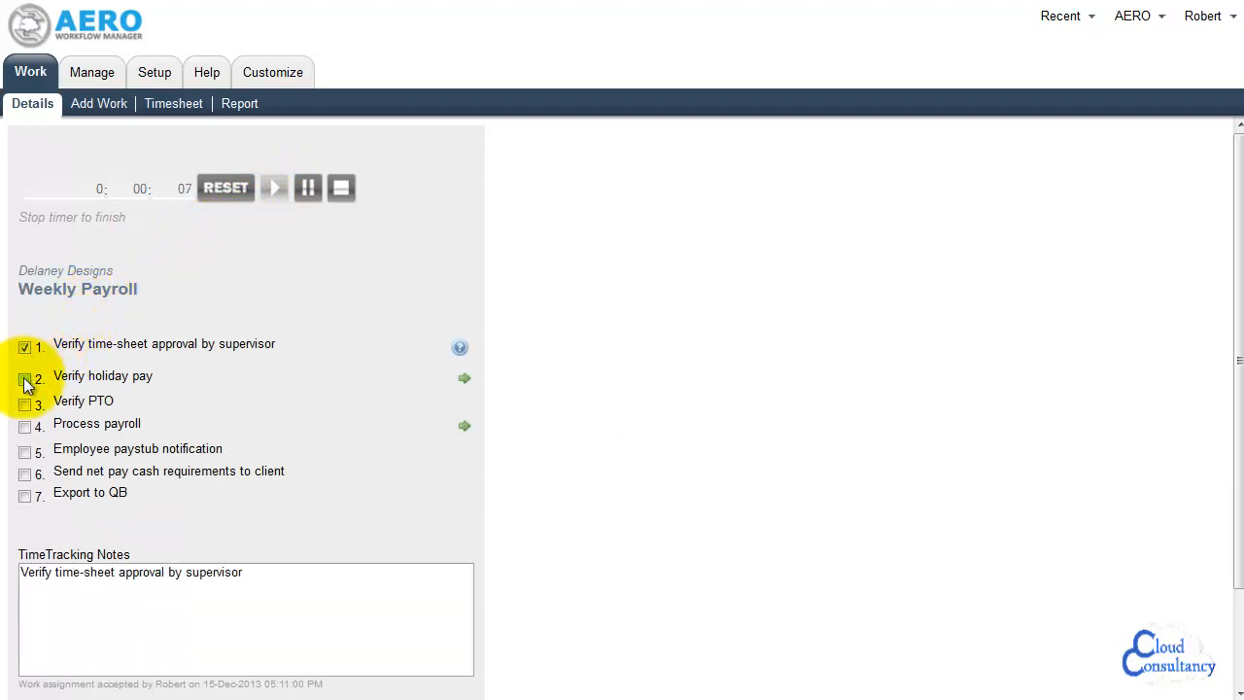
left_click(25, 380)
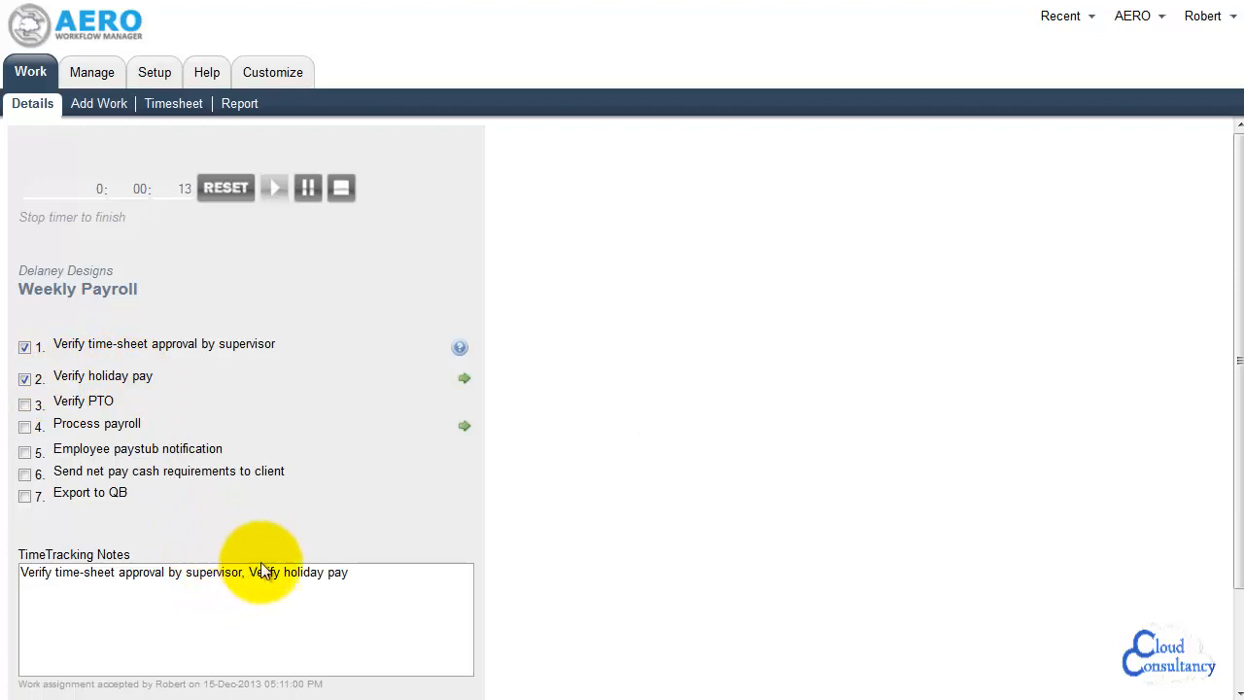
View the holiday calendar linked to the holiday pay step, close it, and open the help for the time-sheet approval step
left_click(465, 382)
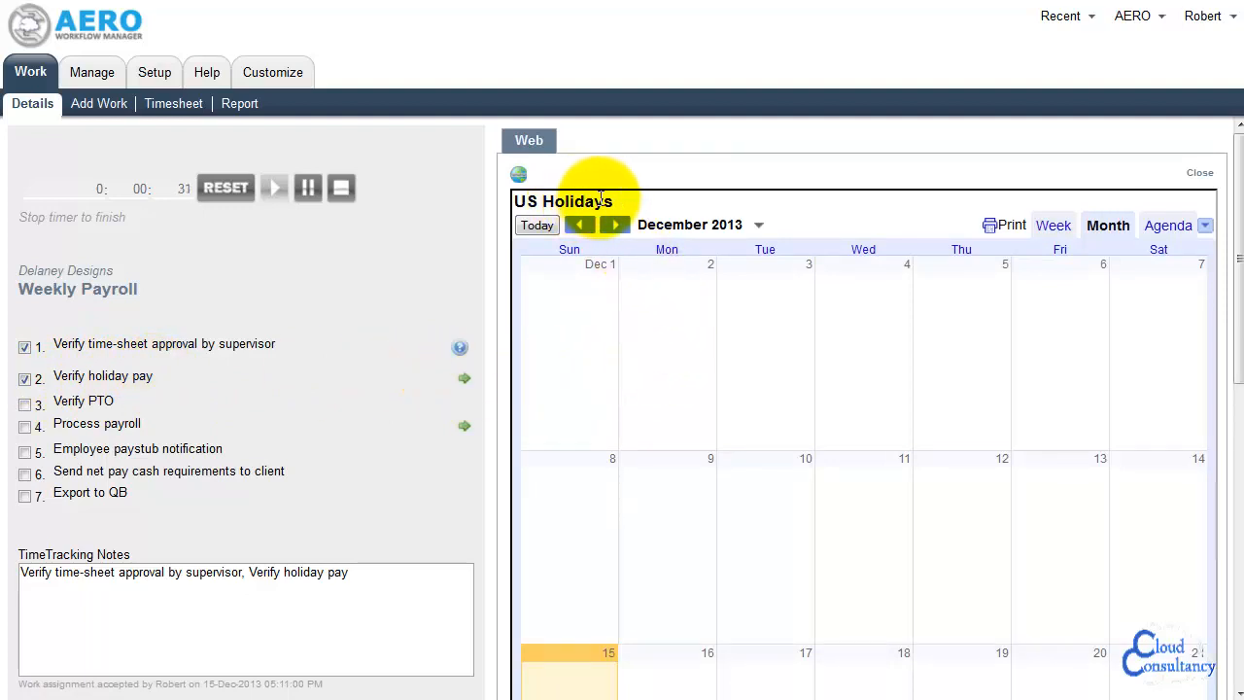
left_click(1199, 176)
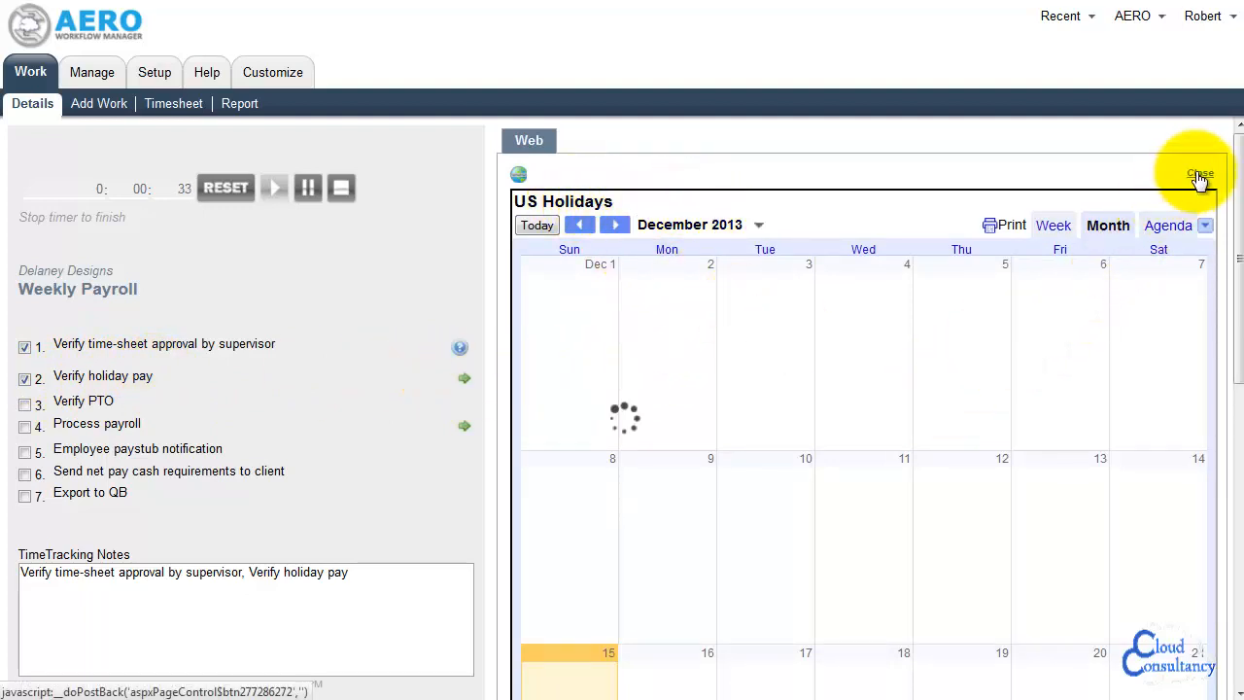
left_click(460, 350)
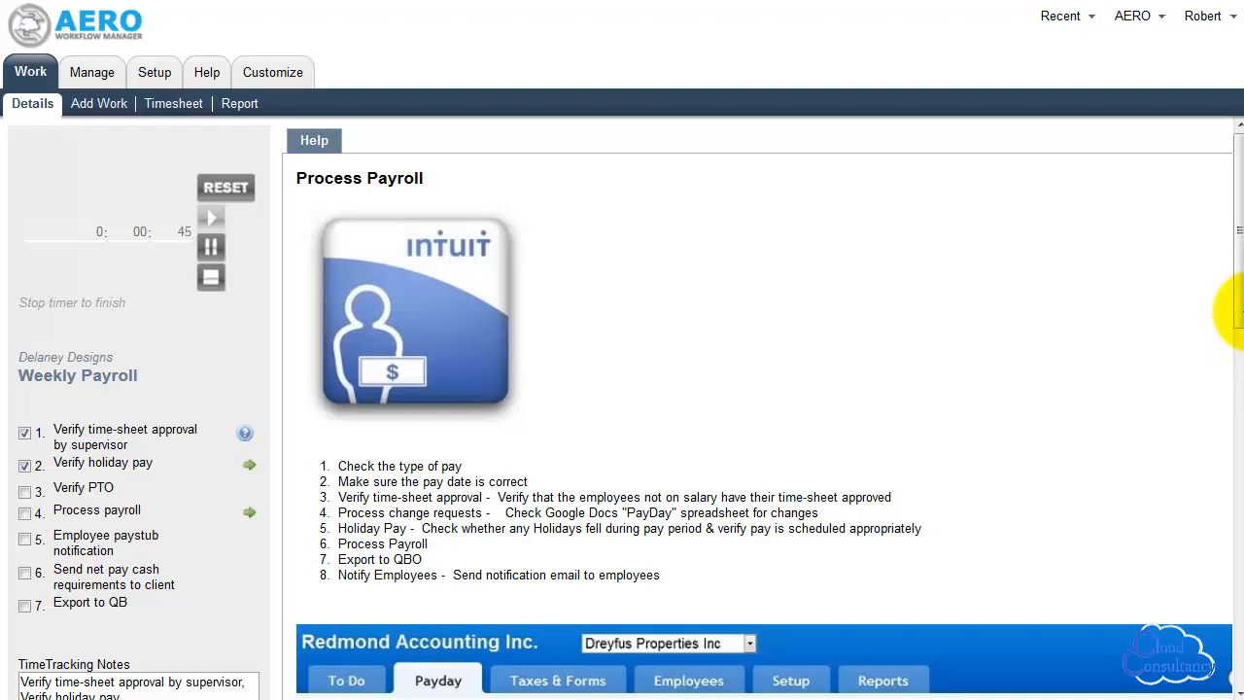
left_click_drag(1243, 312, 1242, 312)
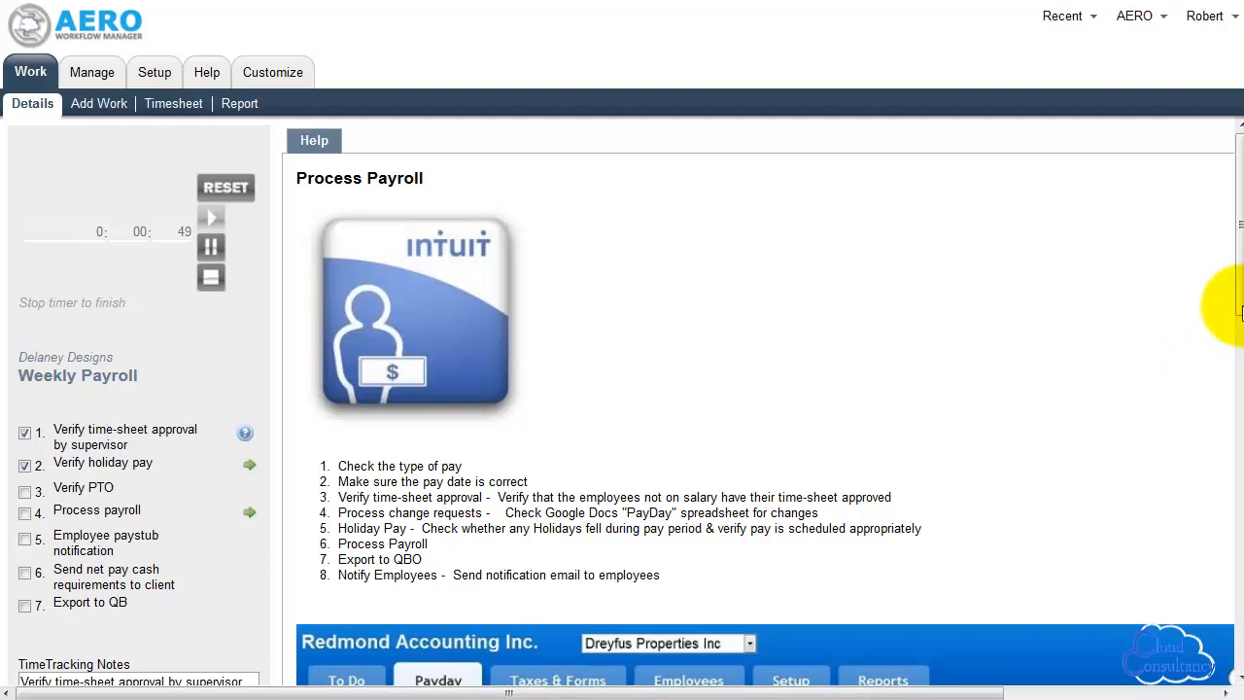
Stop the timer and defer the Weekly Payroll activity with the comment "not finished"
left_click(213, 279)
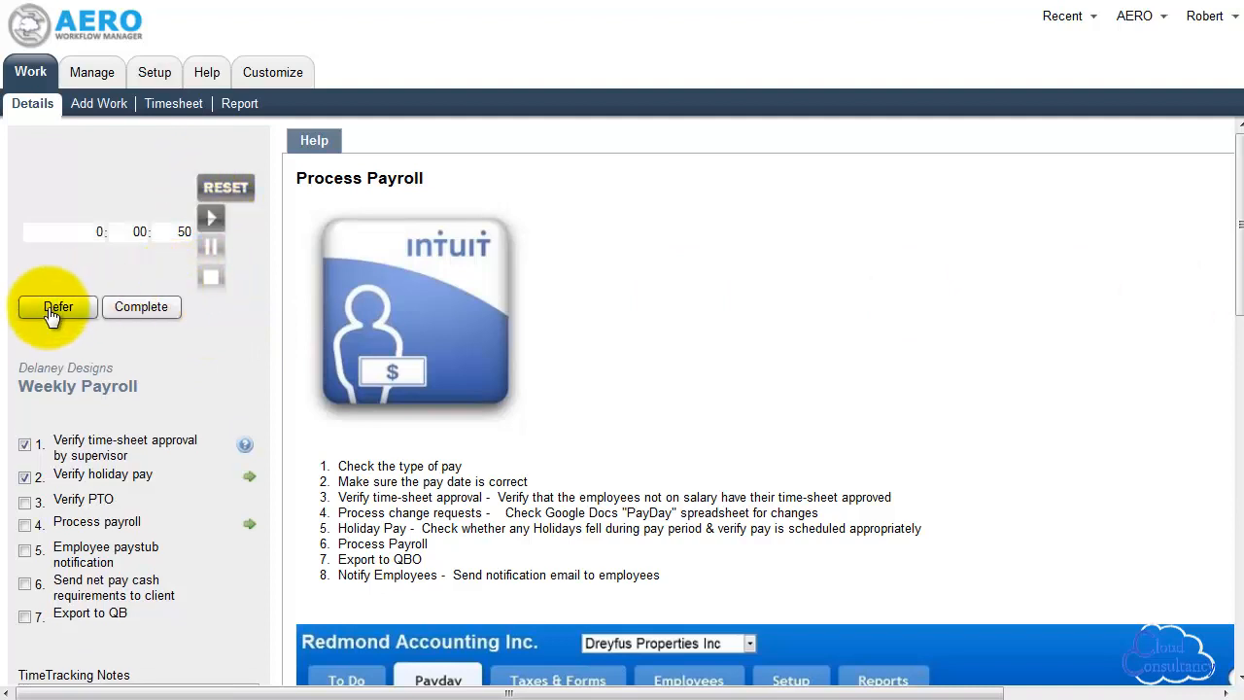
left_click(52, 310)
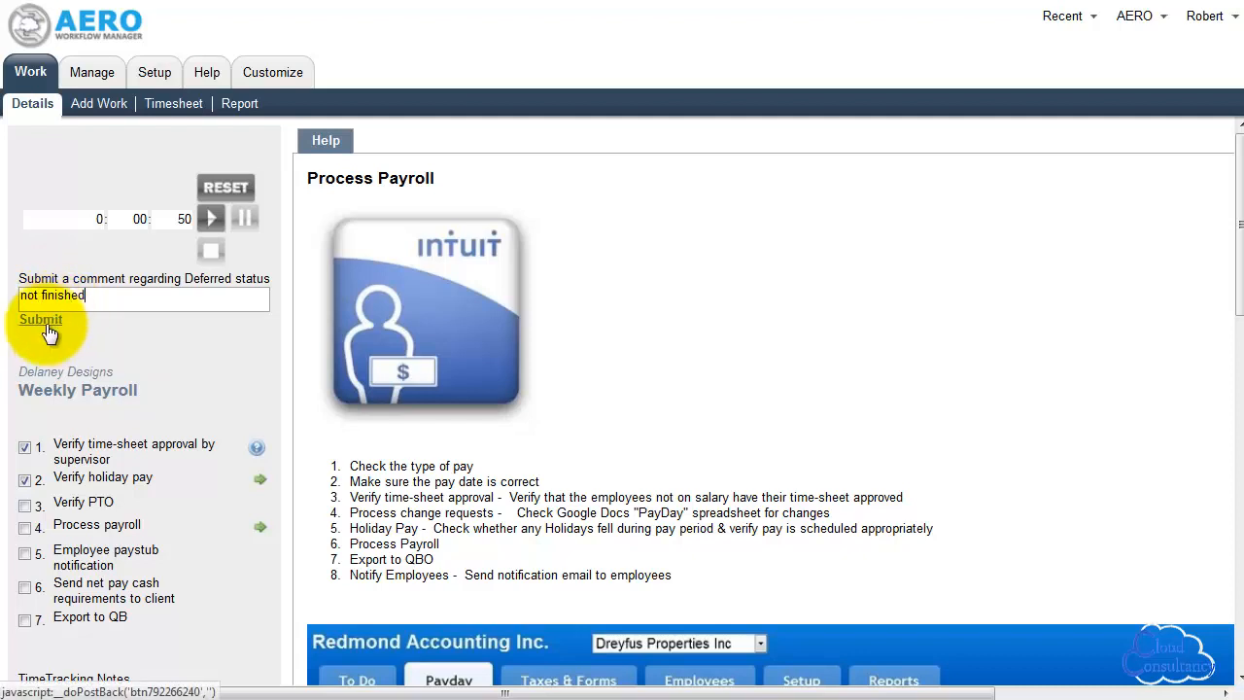
left_click(41, 321)
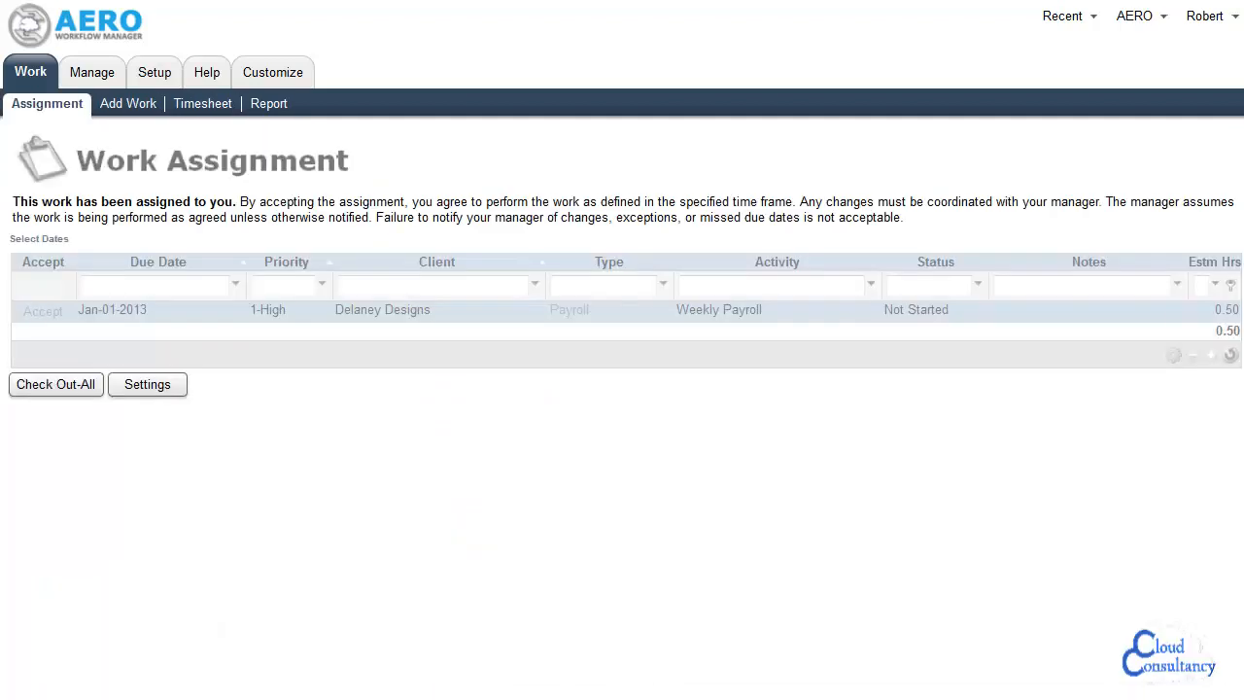
Open the deferred Delaney Designs Weekly Payroll activity from the managed work list and duplicate it for the same client
left_click(88, 72)
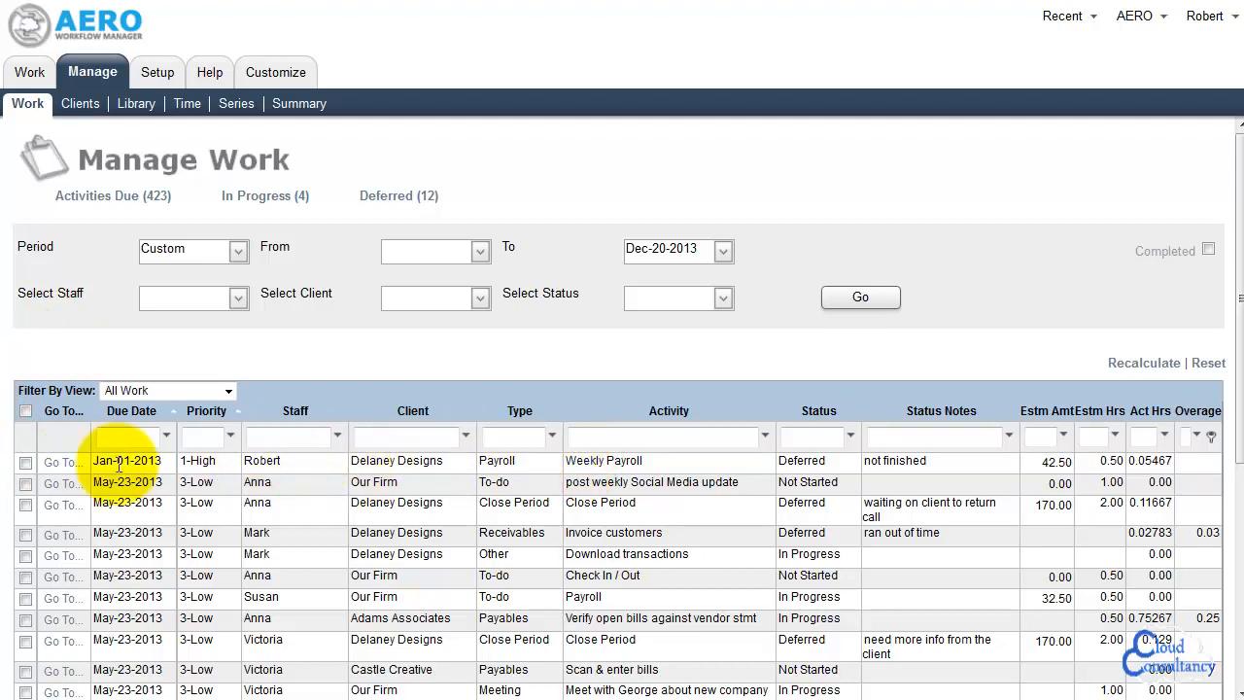
left_click(50, 471)
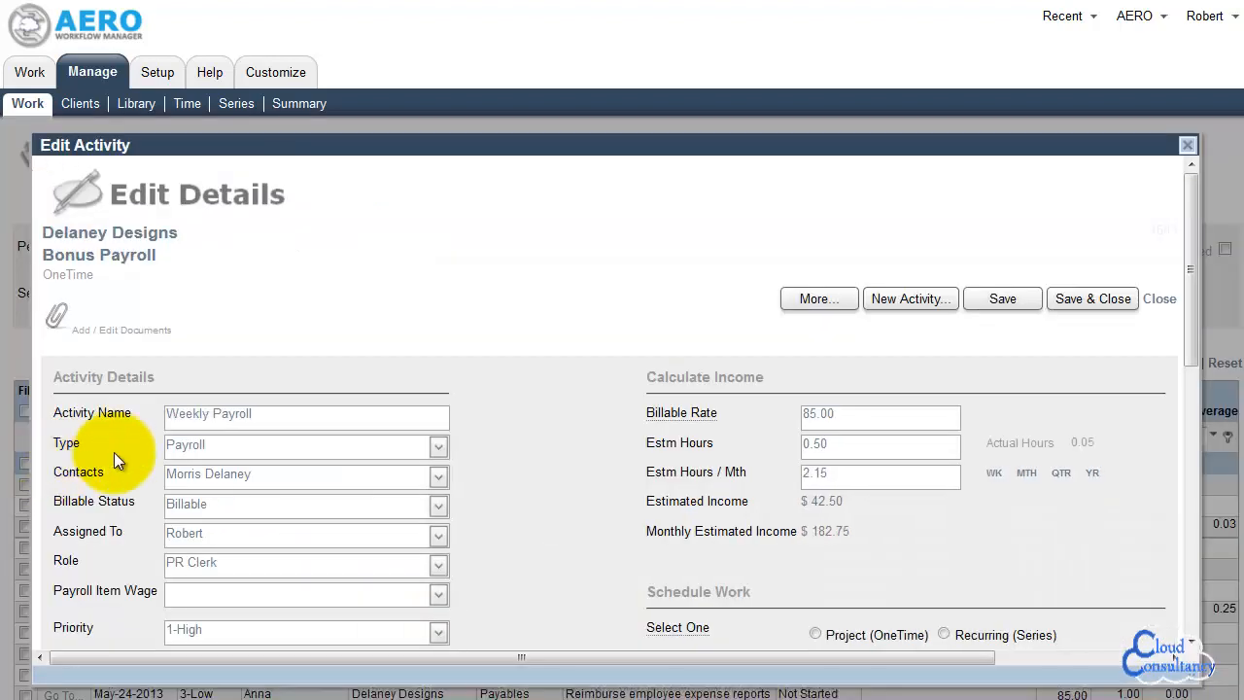
left_click(831, 302)
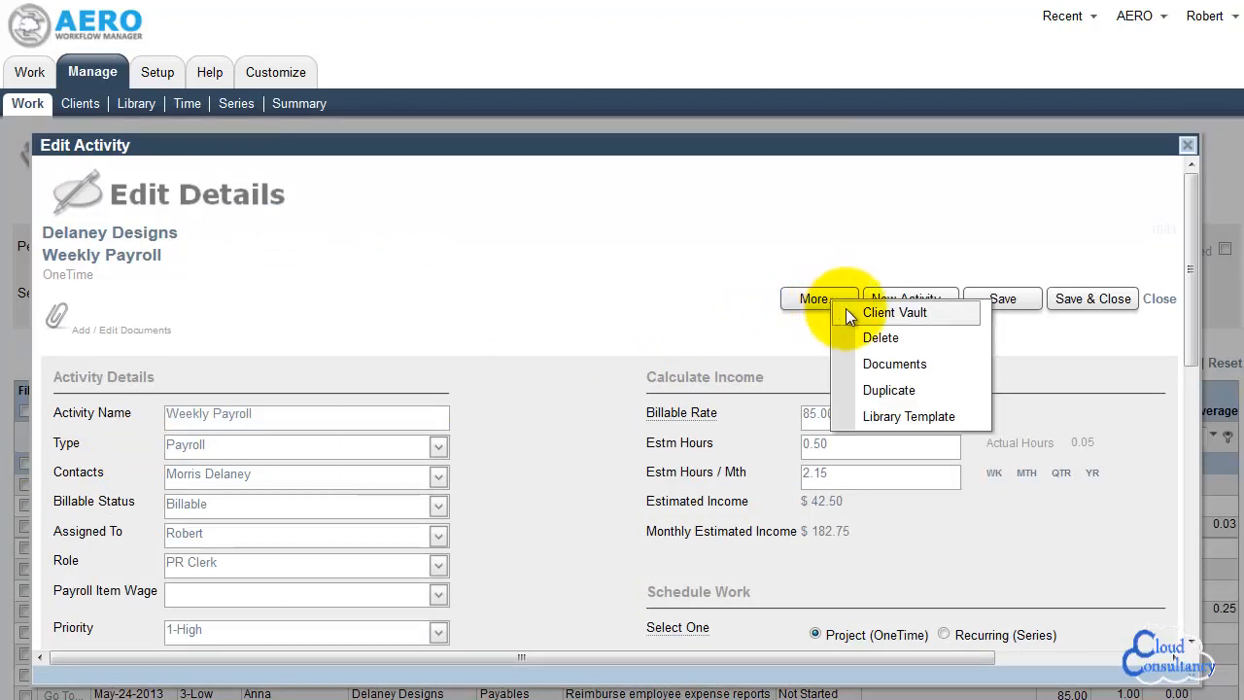
left_click(912, 392)
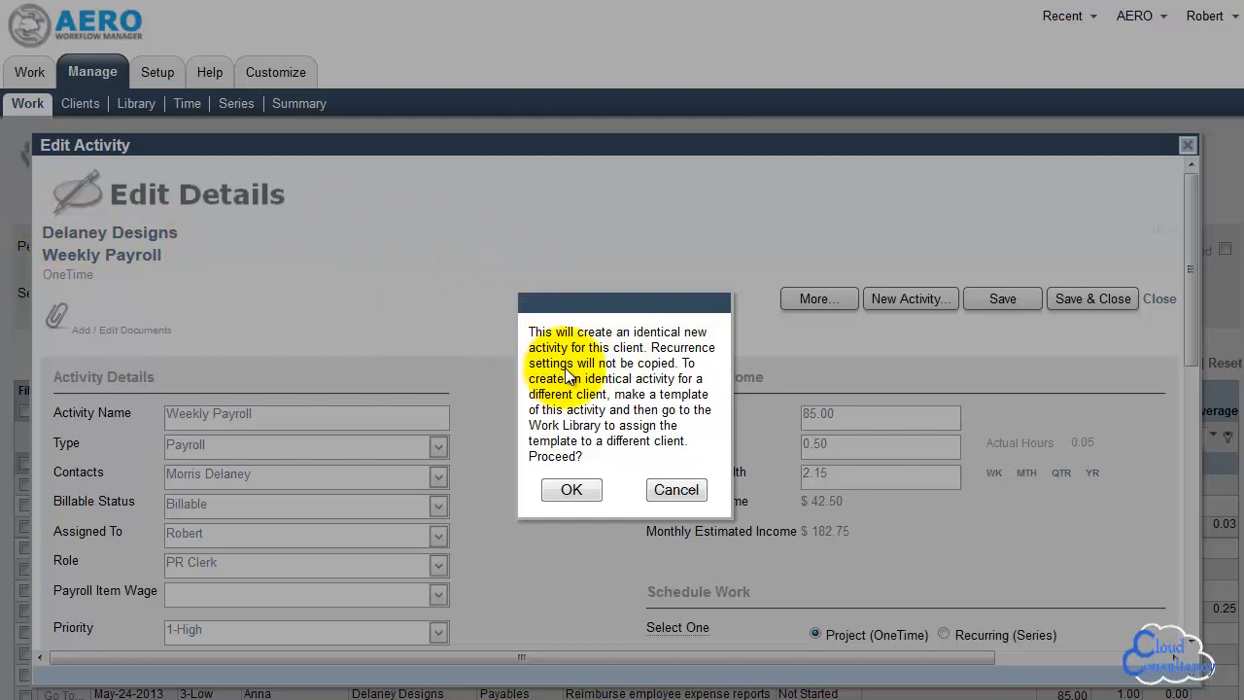
left_click(571, 489)
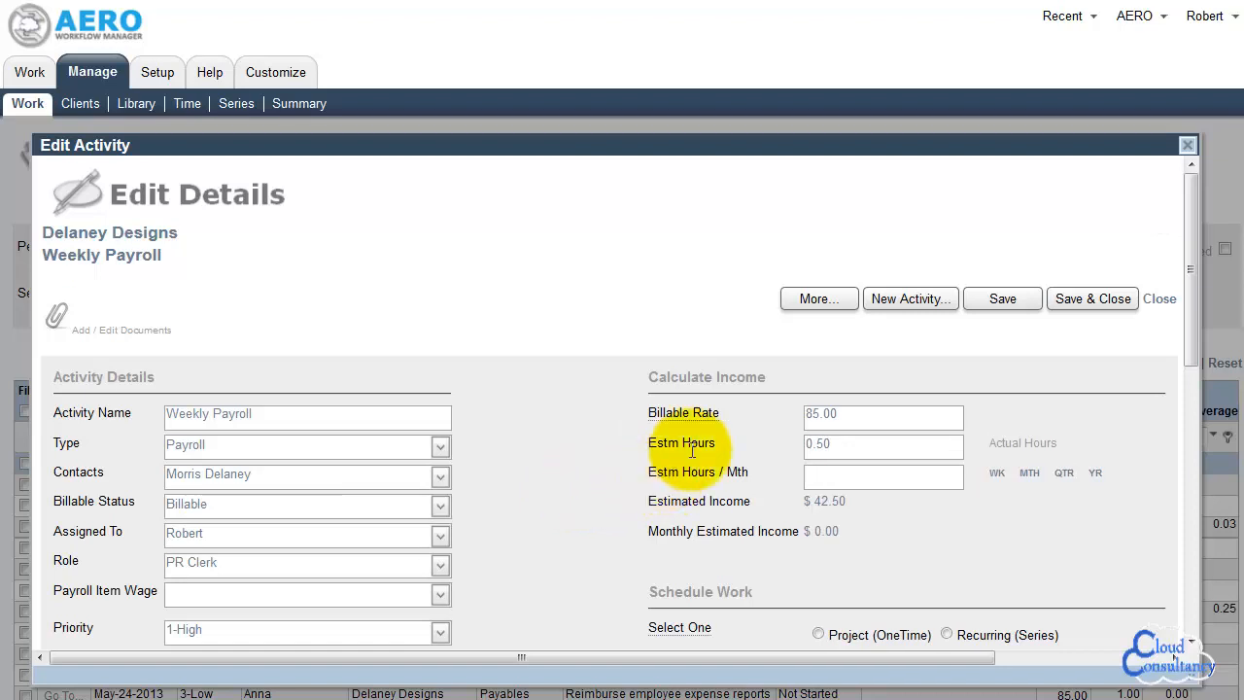
Rename the duplicated activity as Bonus Payroll and calculate its estimated monthly hours on a monthly basis
double_click(180, 413)
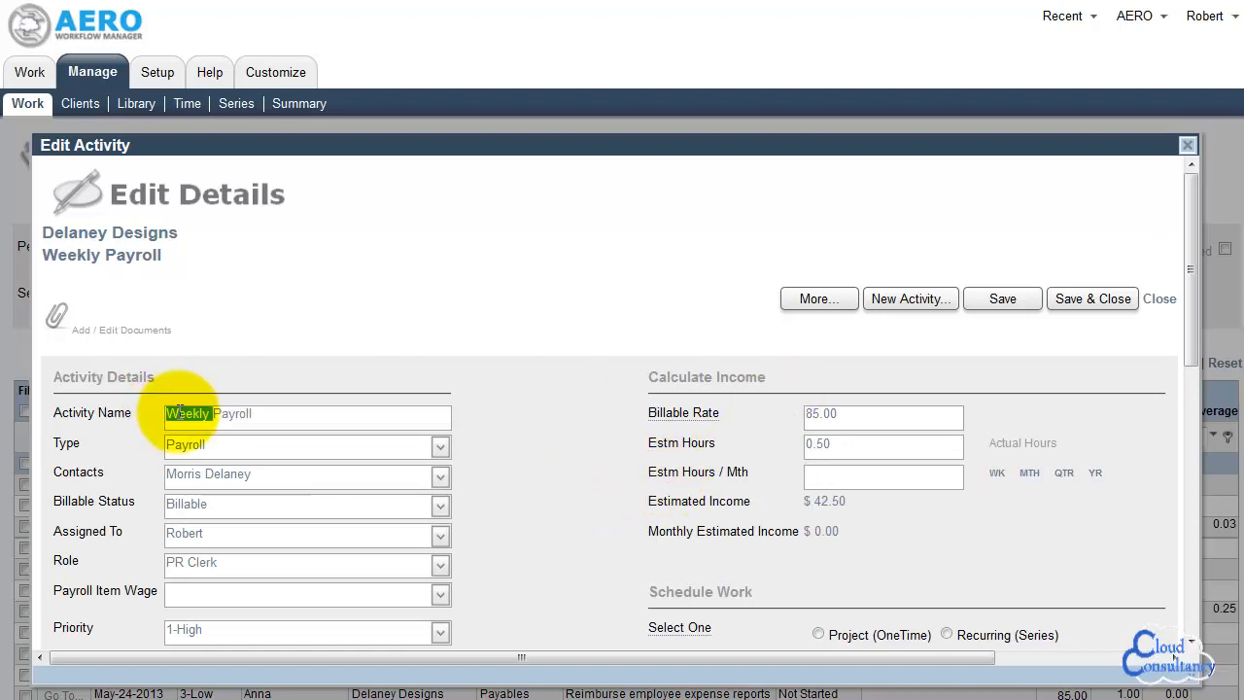
type("Bonus")
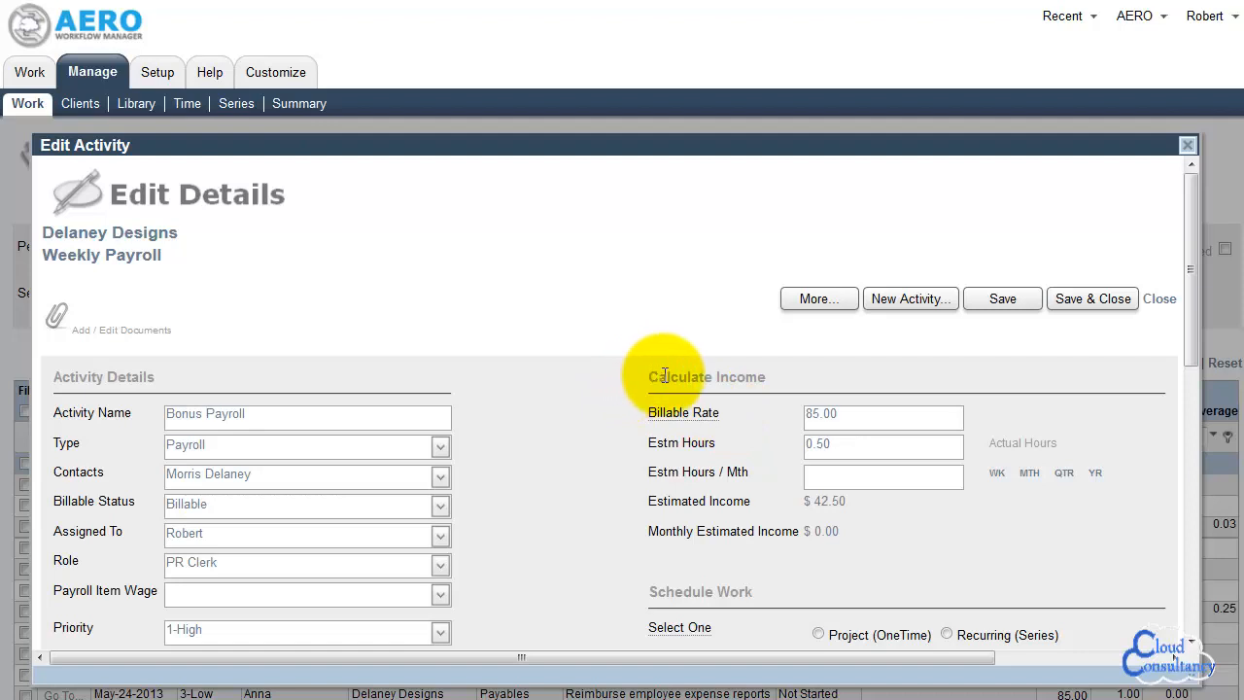
left_click(1030, 473)
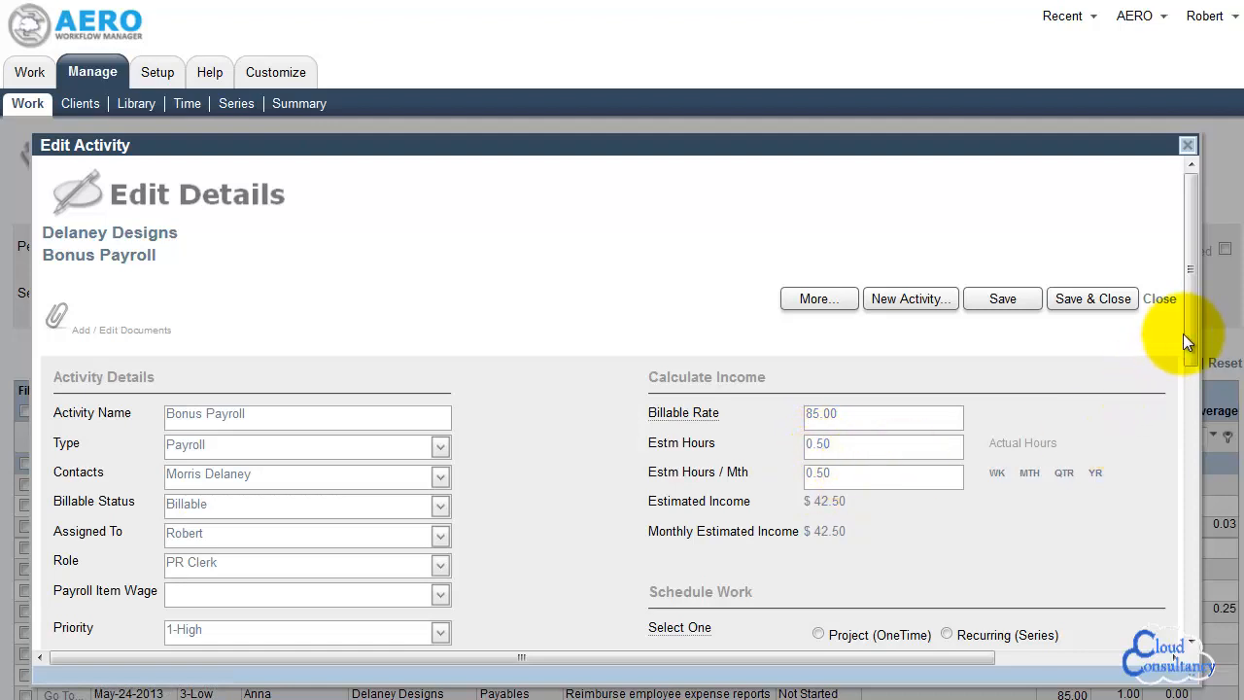
Schedule the Bonus Payroll activity as Project (OneTime)
left_click_drag(1189, 329, 1191, 447)
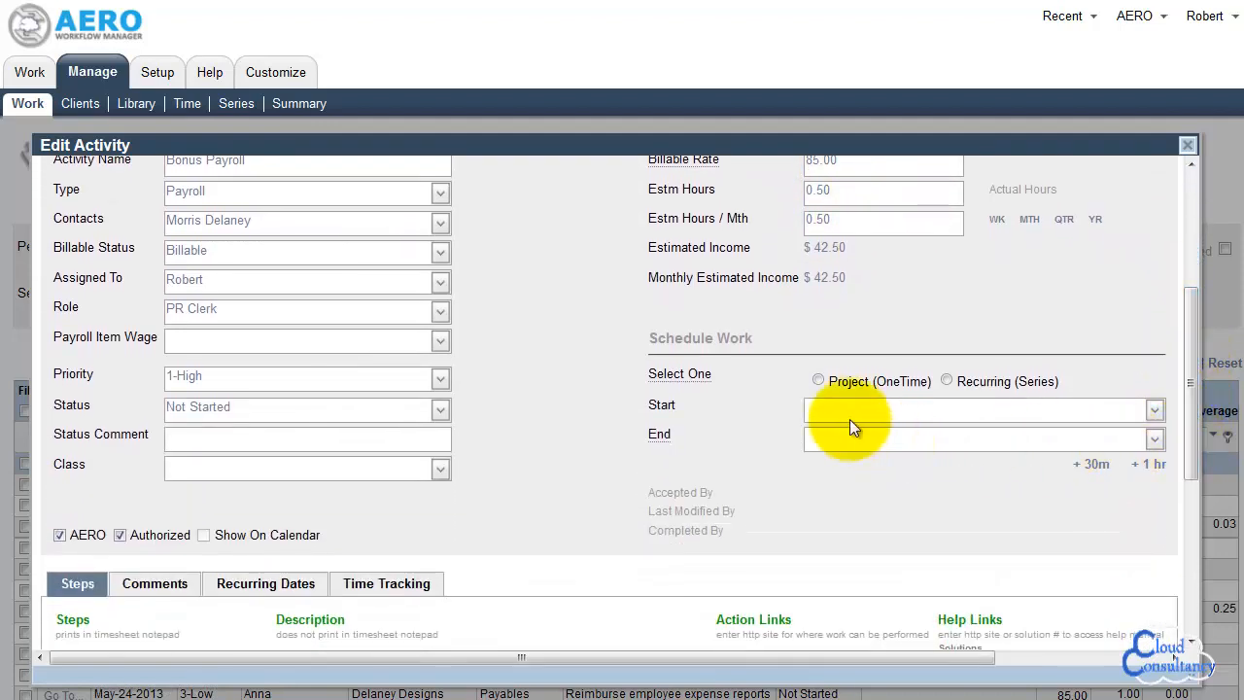
left_click(818, 385)
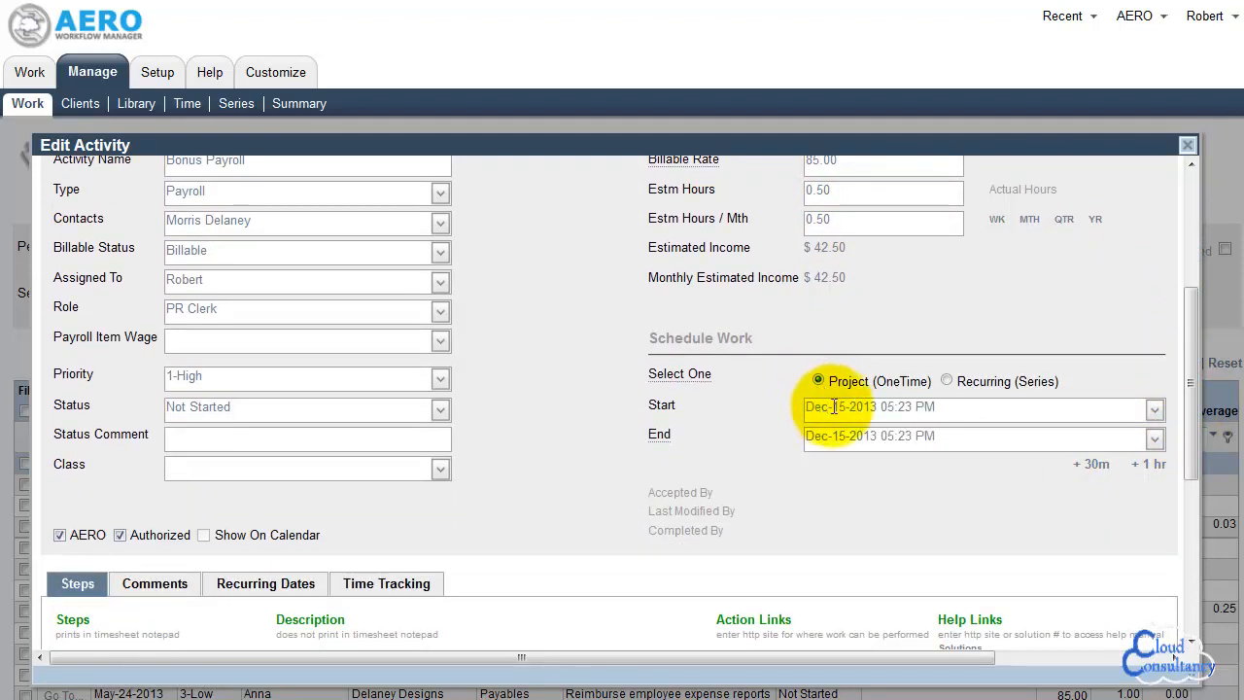
Clear the names of the first three steps, covering time-sheet approval, holiday pay and PTO, from the Bonus Payroll activity
left_click_drag(1195, 373, 1190, 487)
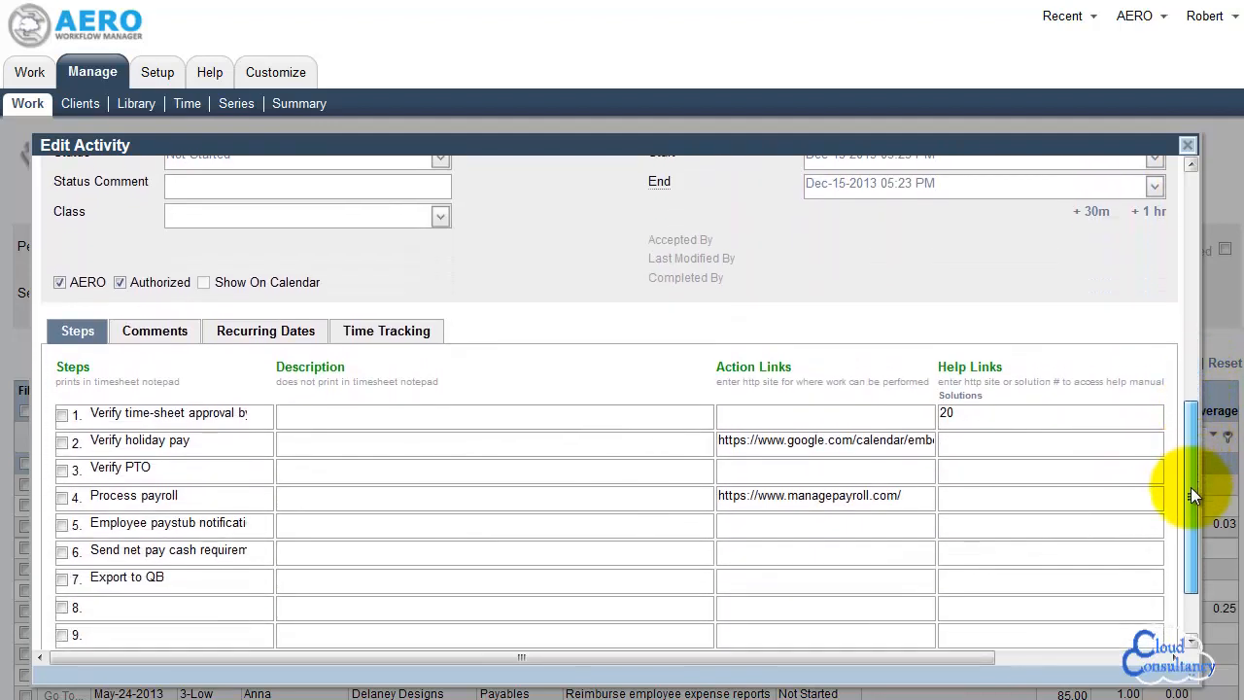
triple_click(195, 415)
key("Delete")
triple_click(171, 440)
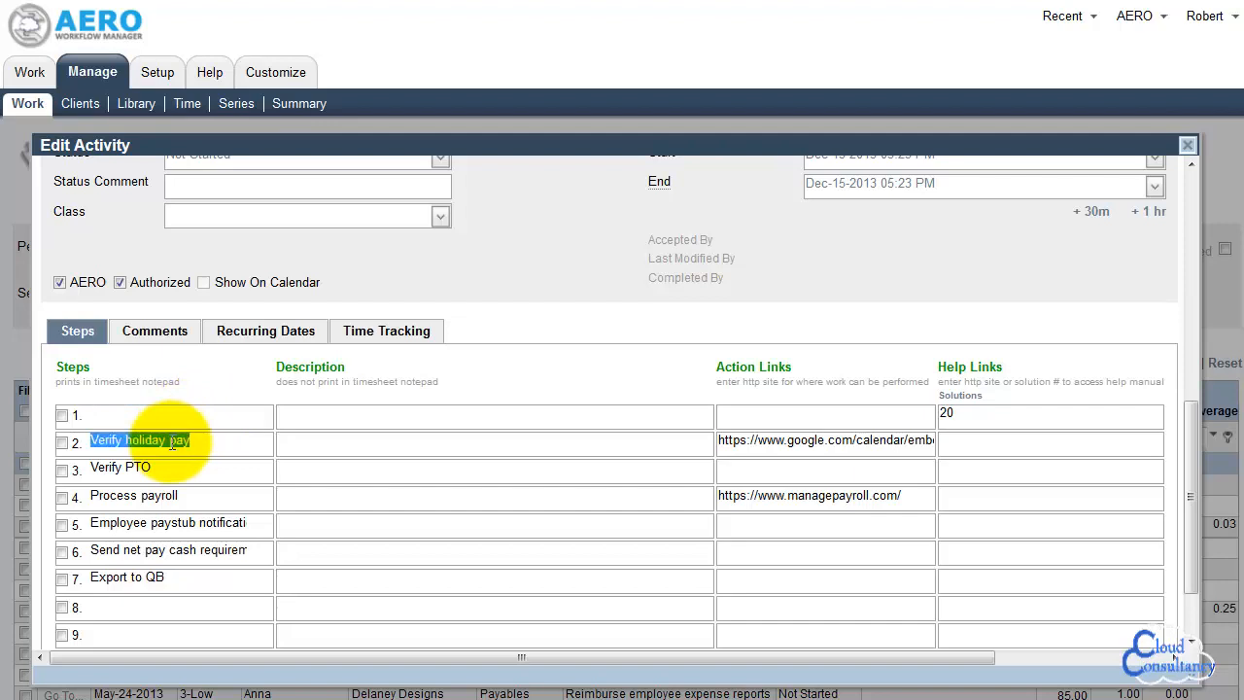
key("Delete")
triple_click(161, 467)
key("Delete")
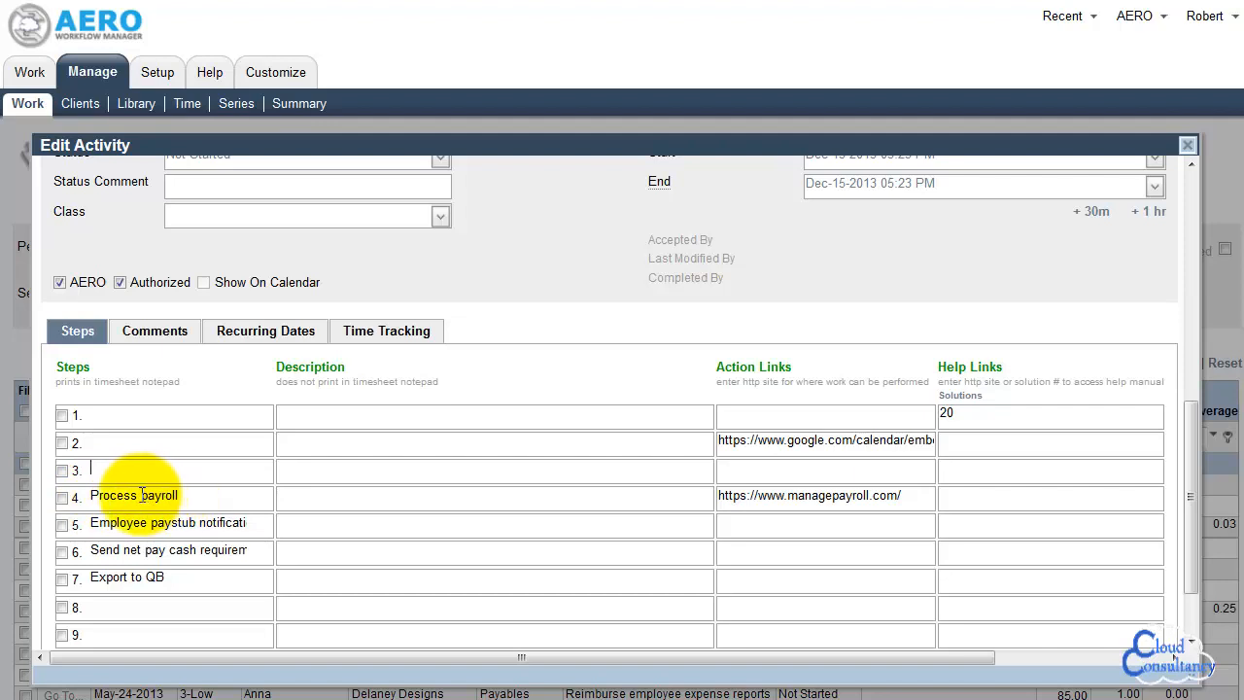
Rename the fourth step of the activity as "Process bonus payroll"
triple_click(165, 491)
left_click(143, 491)
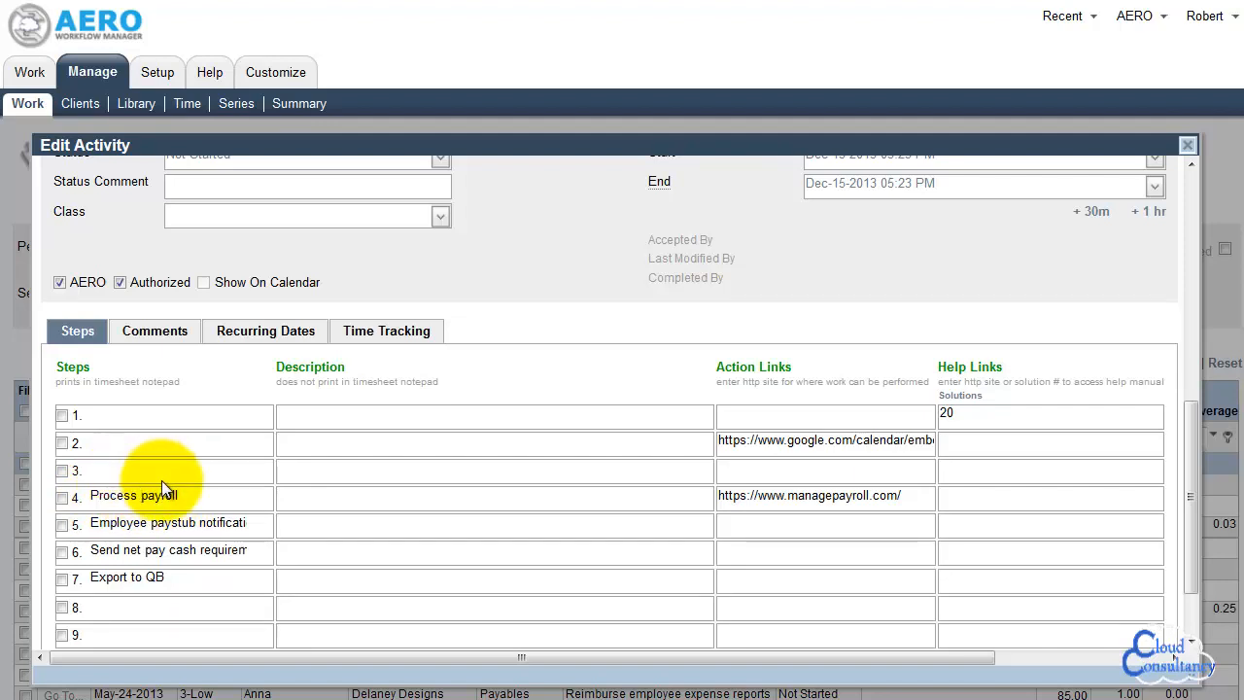
type("bonus")
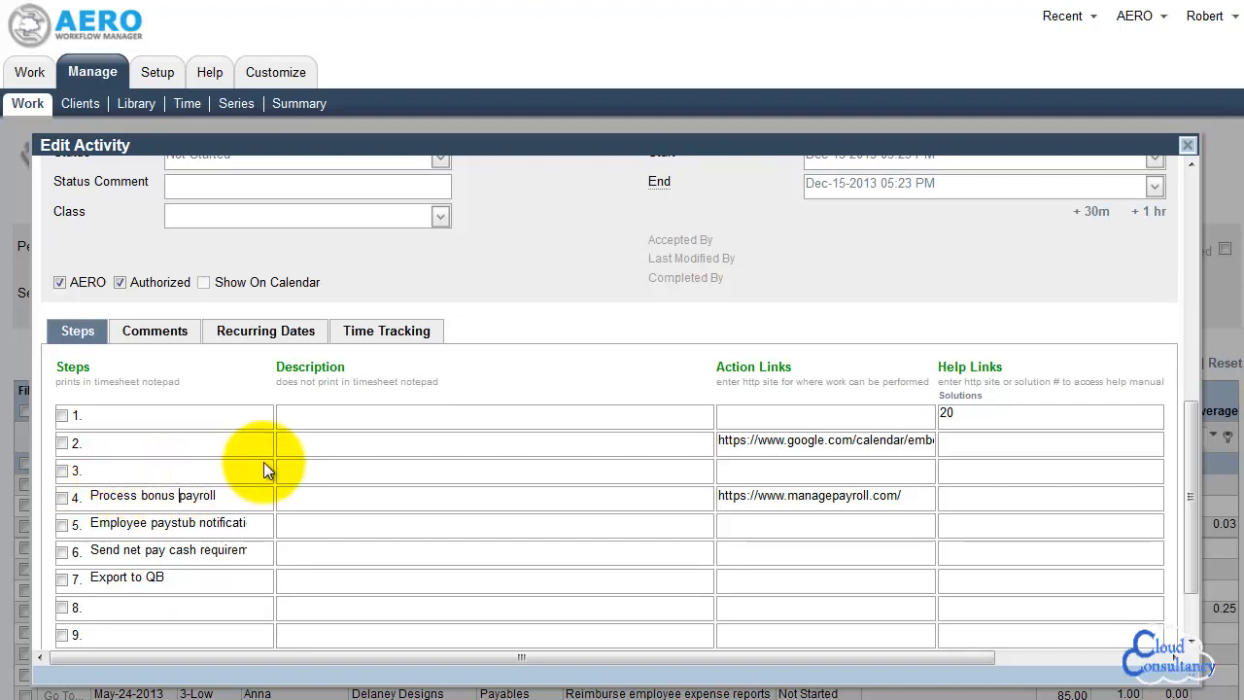
Extend the name of the fourth step to "Process bonus payroll amounts"
key("End")
type("amounts")
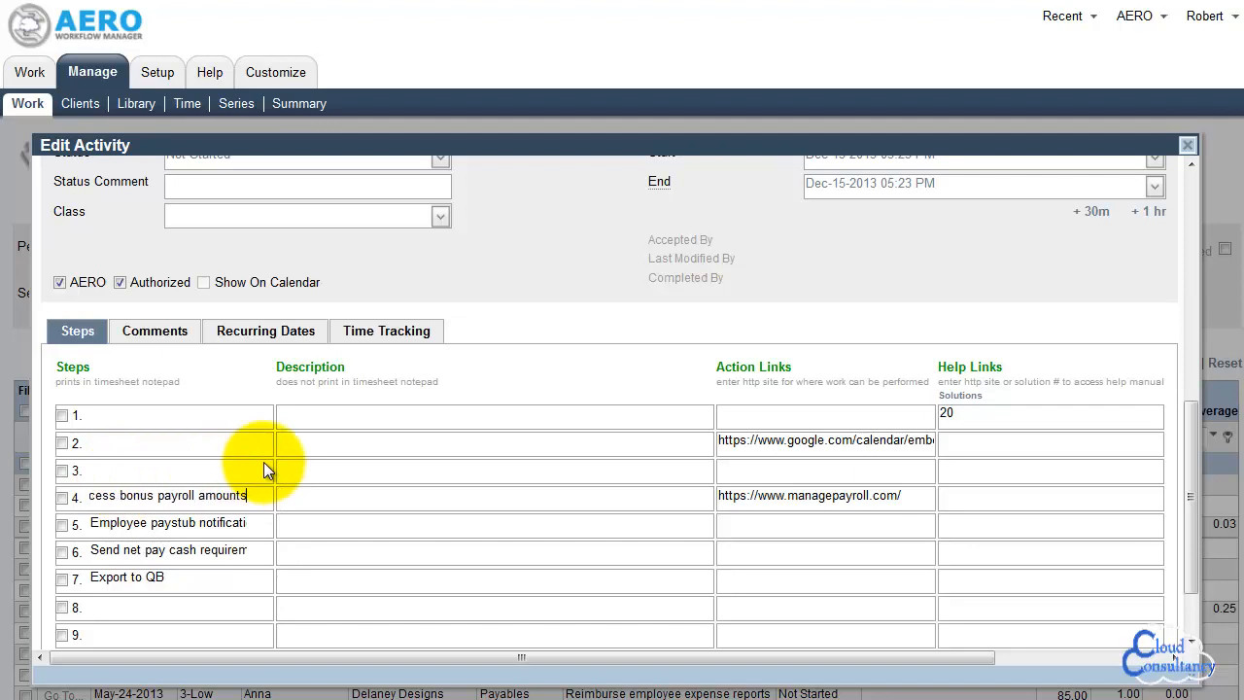
Check the recurring dates of the Bonus Payroll activity, and save and close the activity
left_click_drag(1192, 439, 1193, 403)
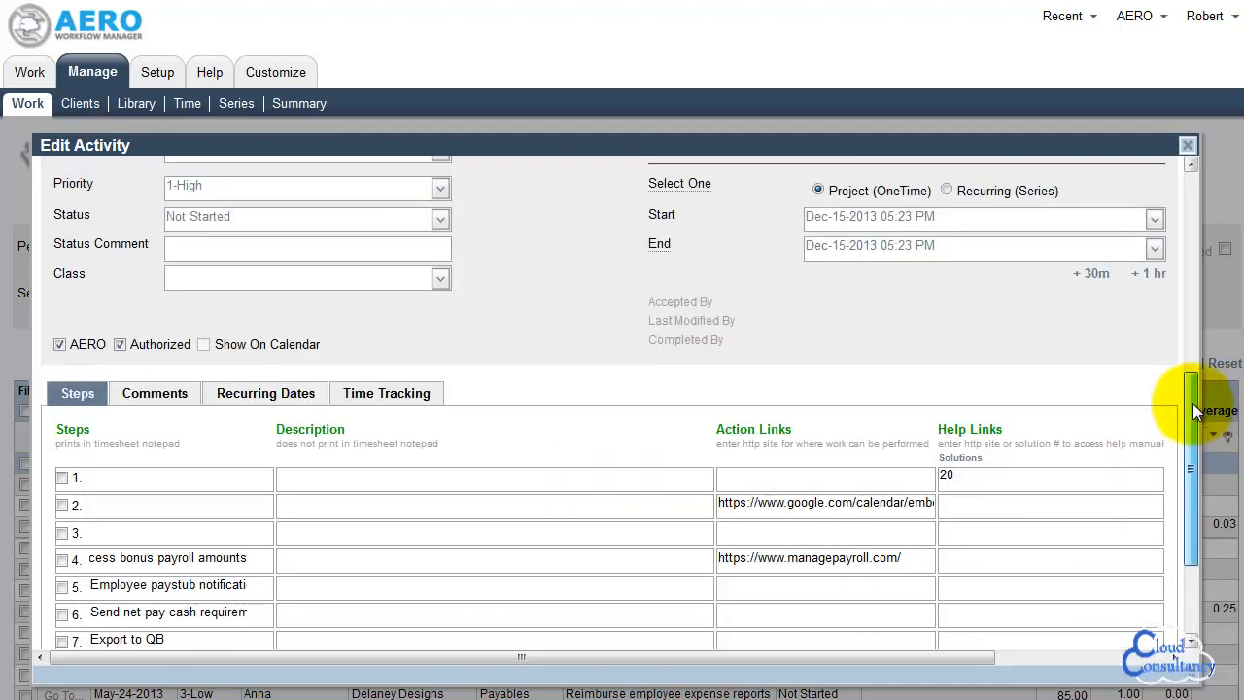
left_click(309, 405)
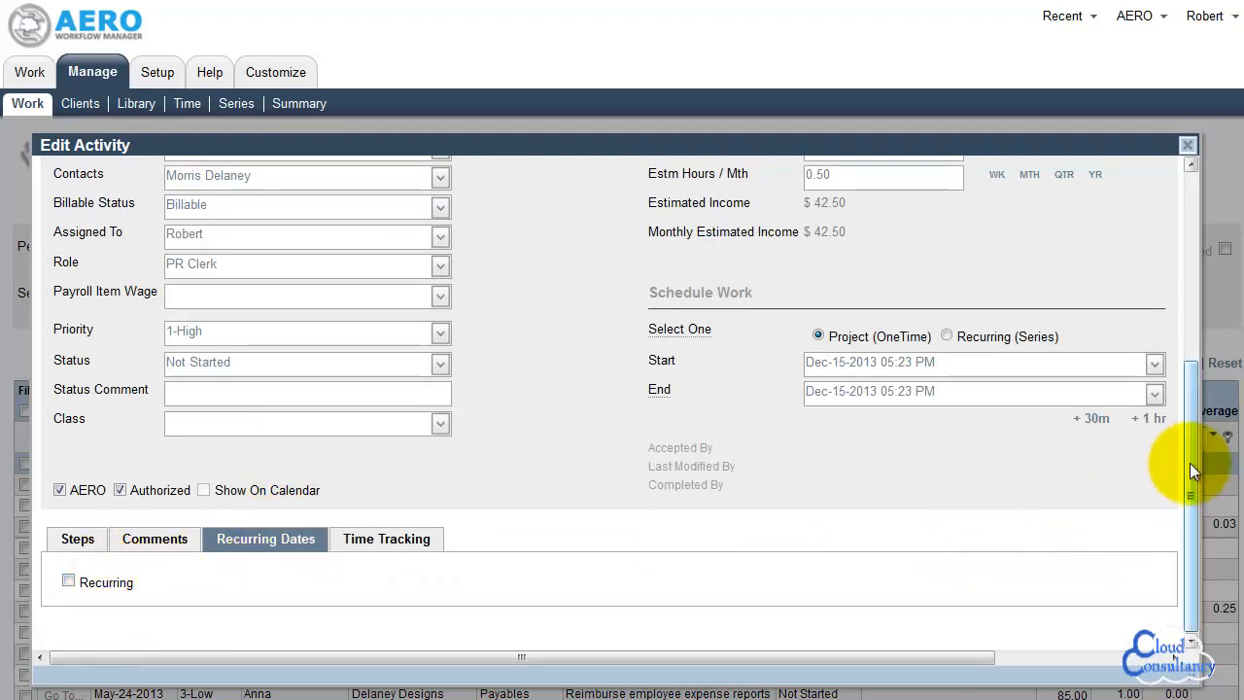
left_click_drag(1189, 462, 1204, 301)
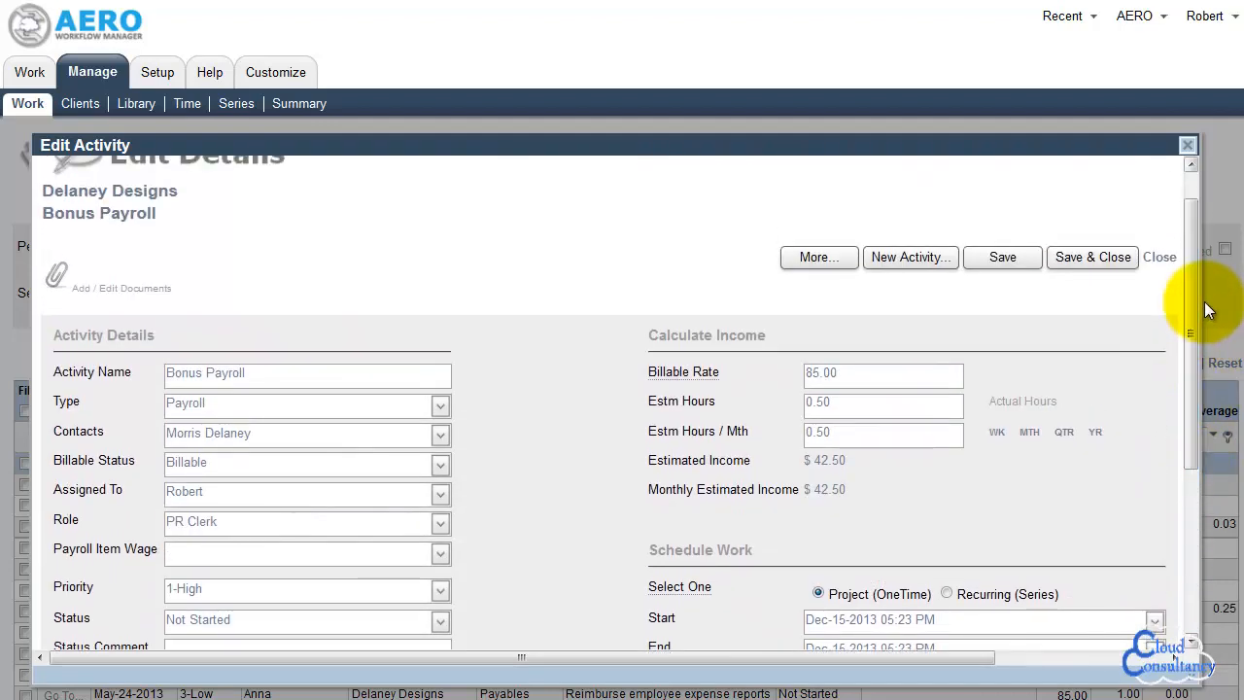
left_click(1082, 260)
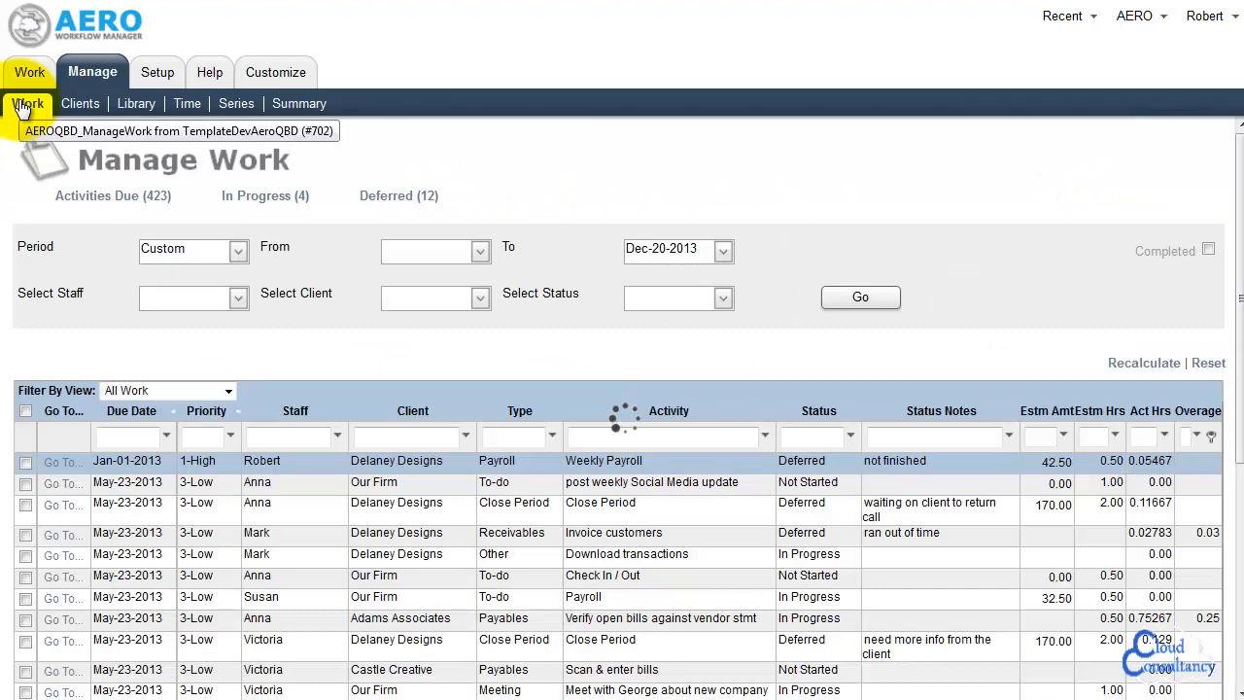
Open the work assignment list and refresh it to check for the Bonus Payroll activity
left_click(27, 78)
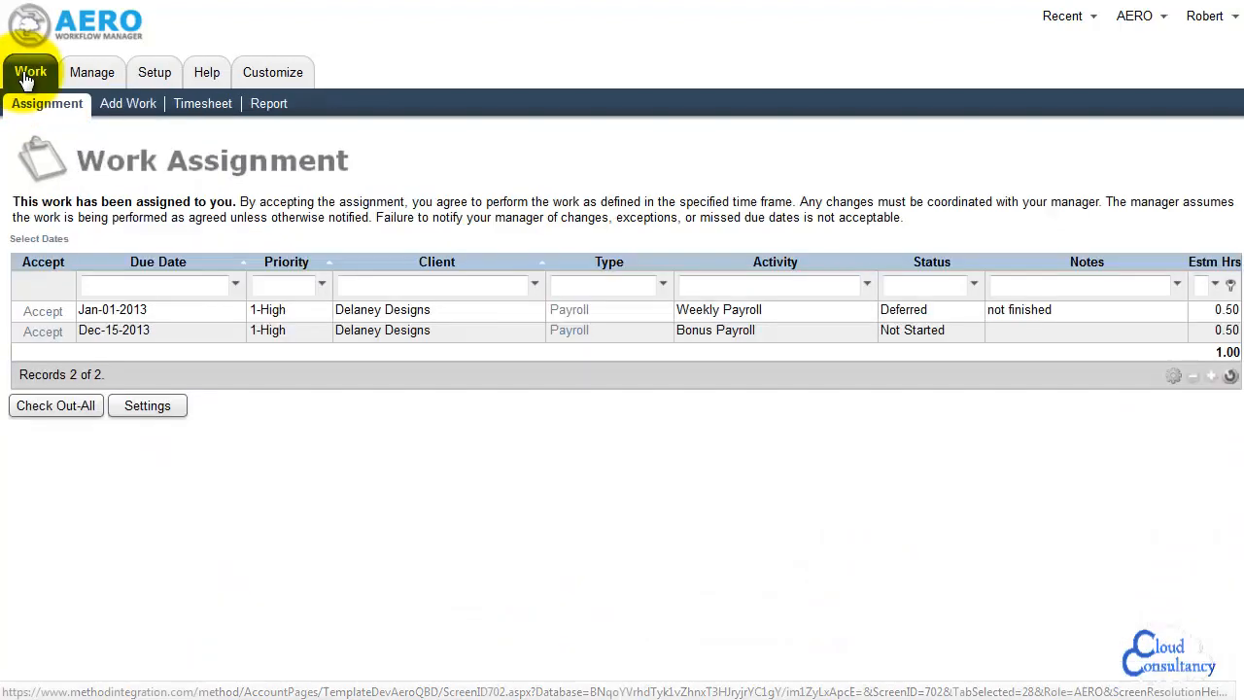
left_click(1230, 375)
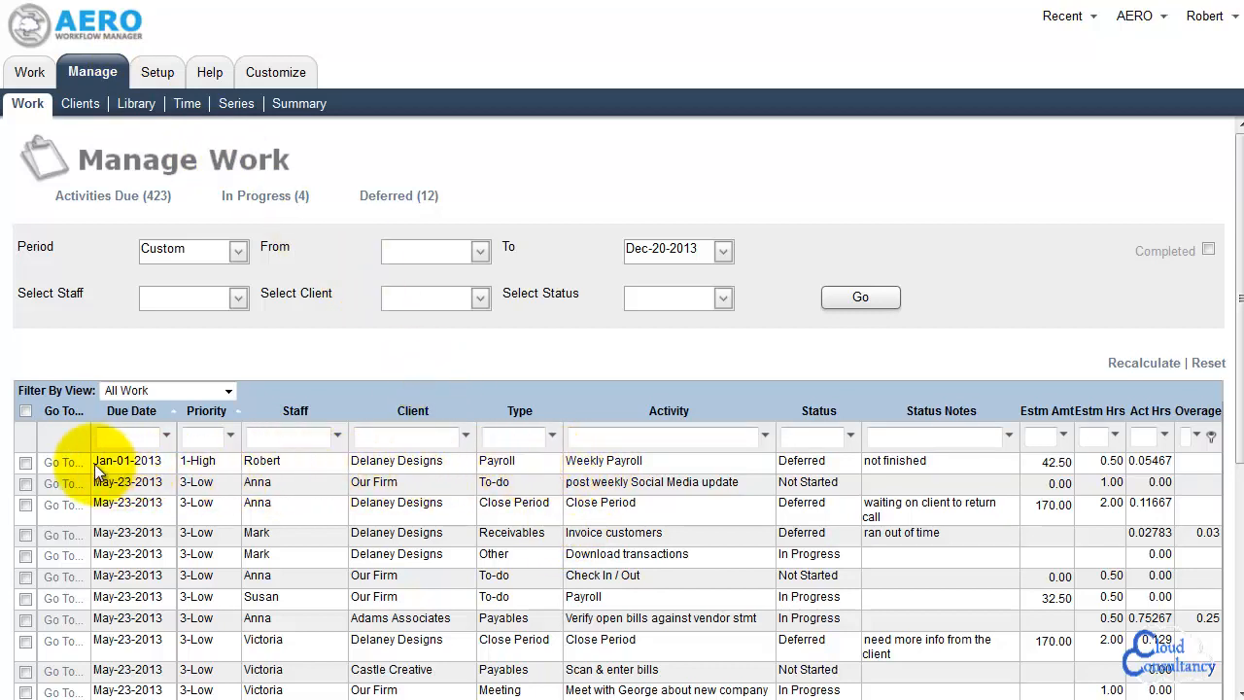
Create a library template from the Weekly Payroll activity of Delaney Designs and close the activity
left_click(60, 470)
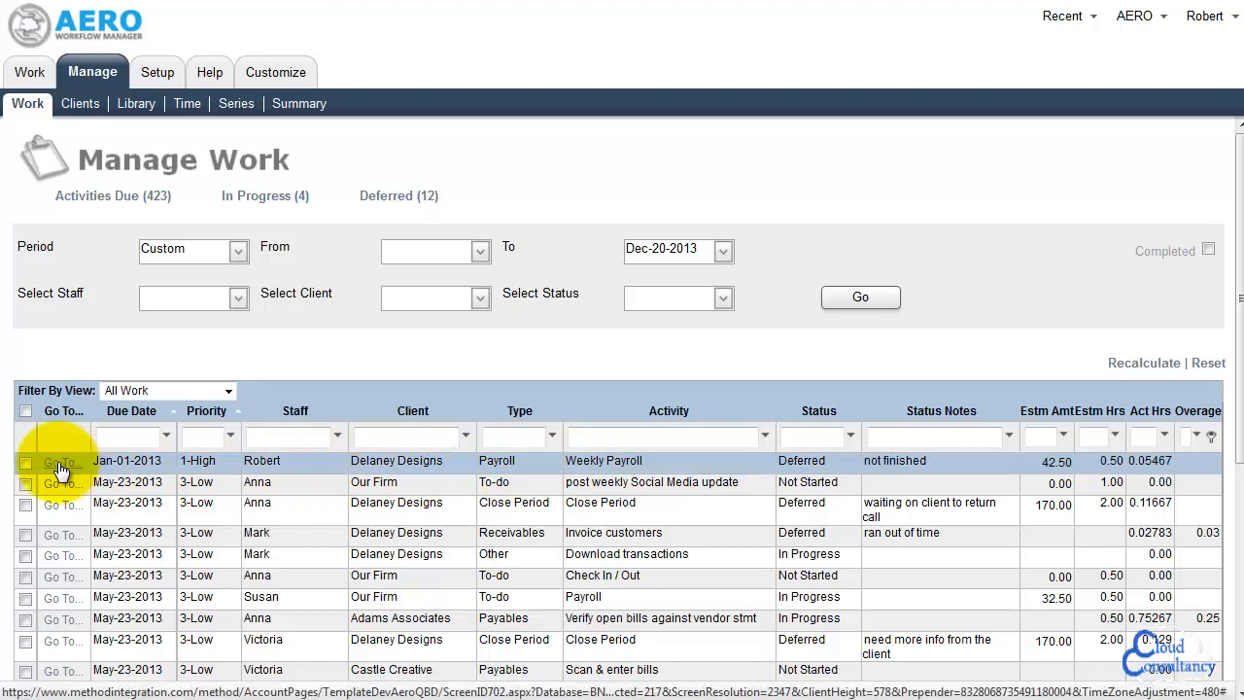
left_click(60, 471)
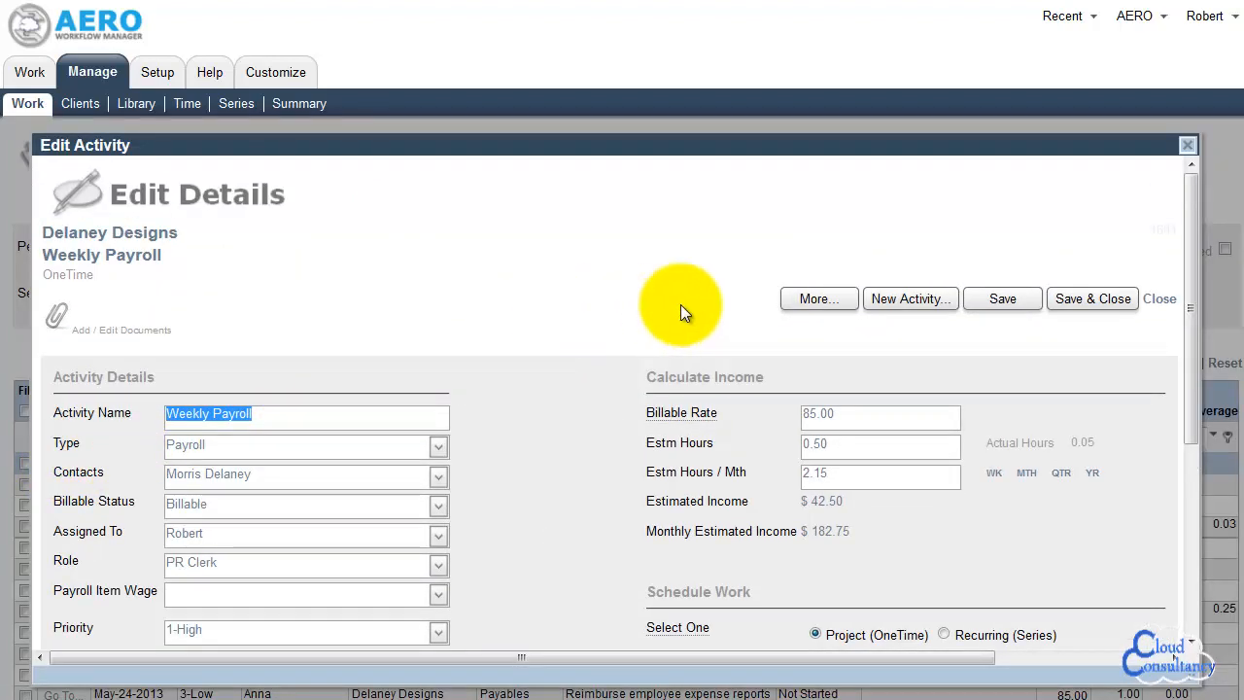
left_click(833, 305)
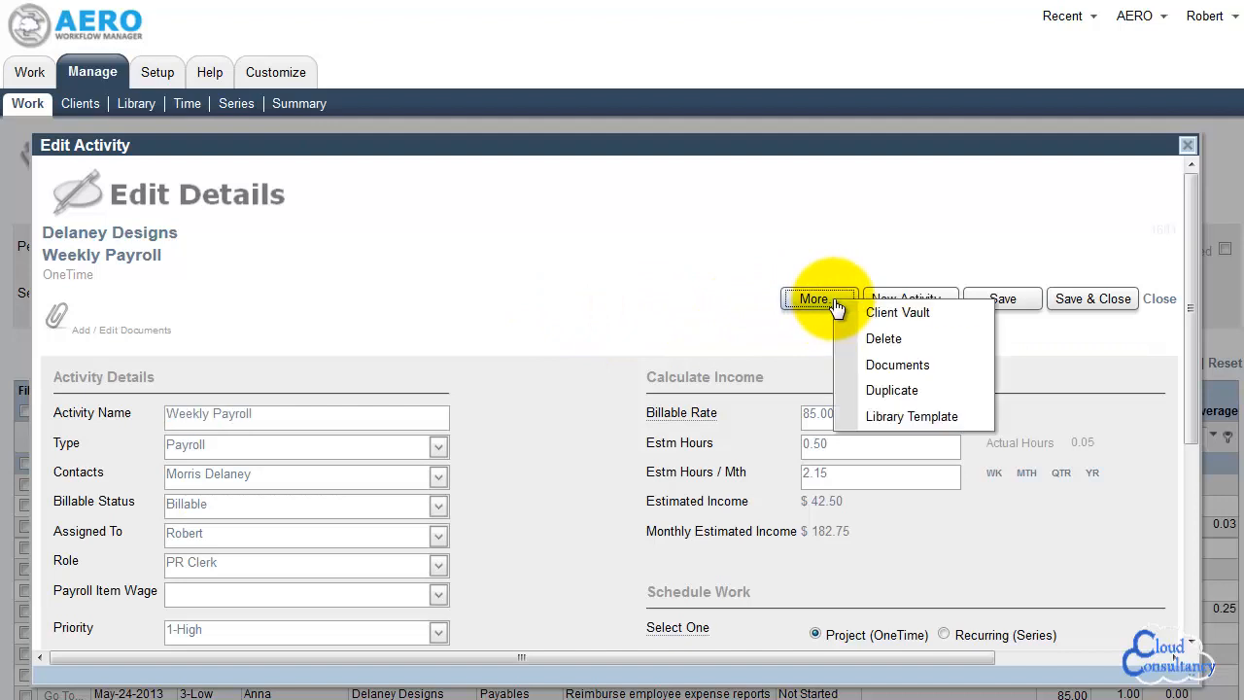
left_click(939, 418)
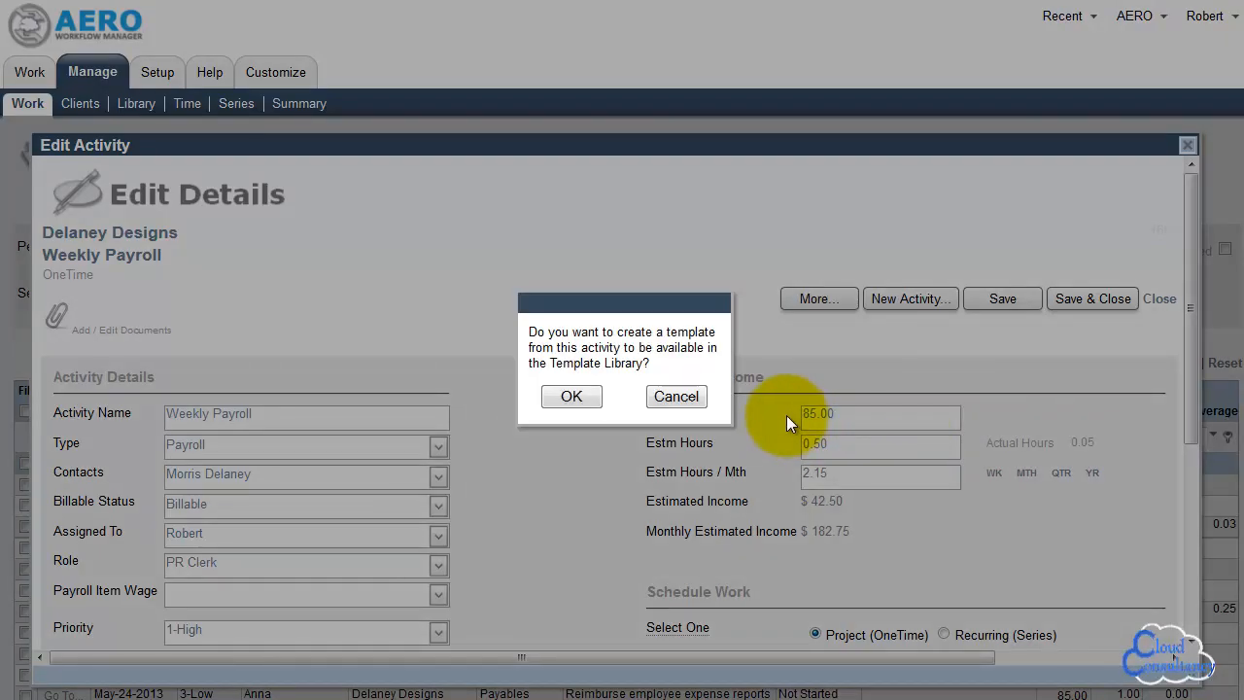
left_click(571, 397)
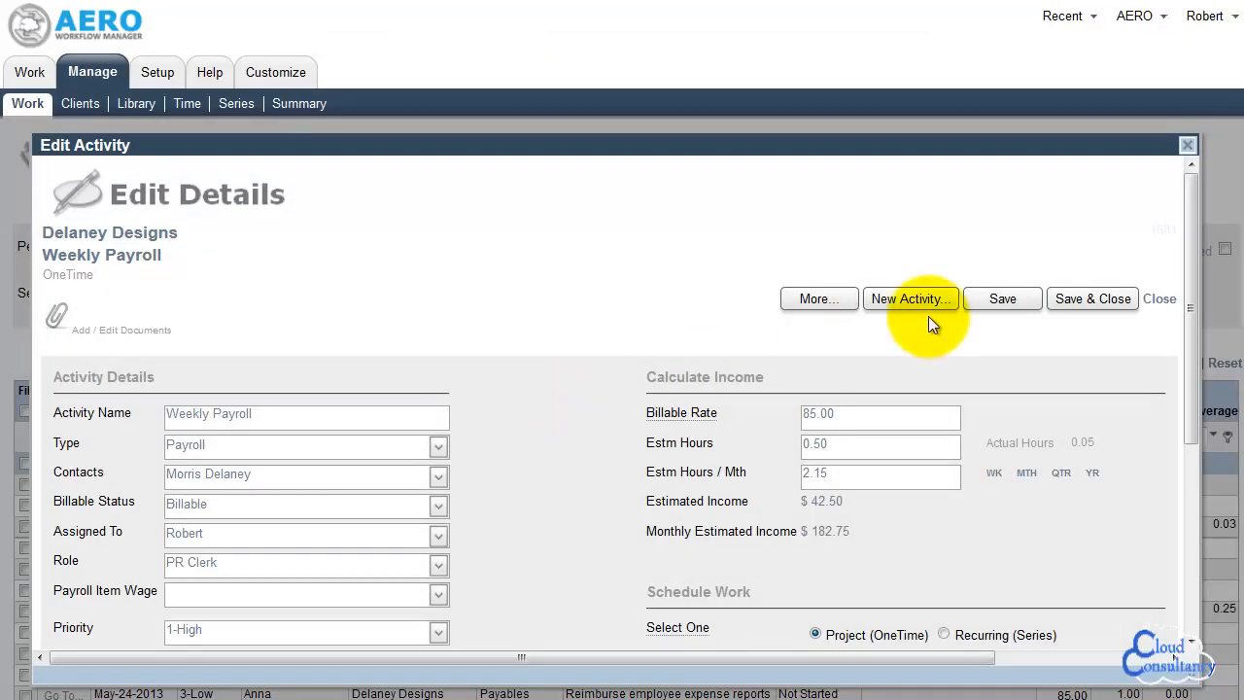
left_click(1160, 299)
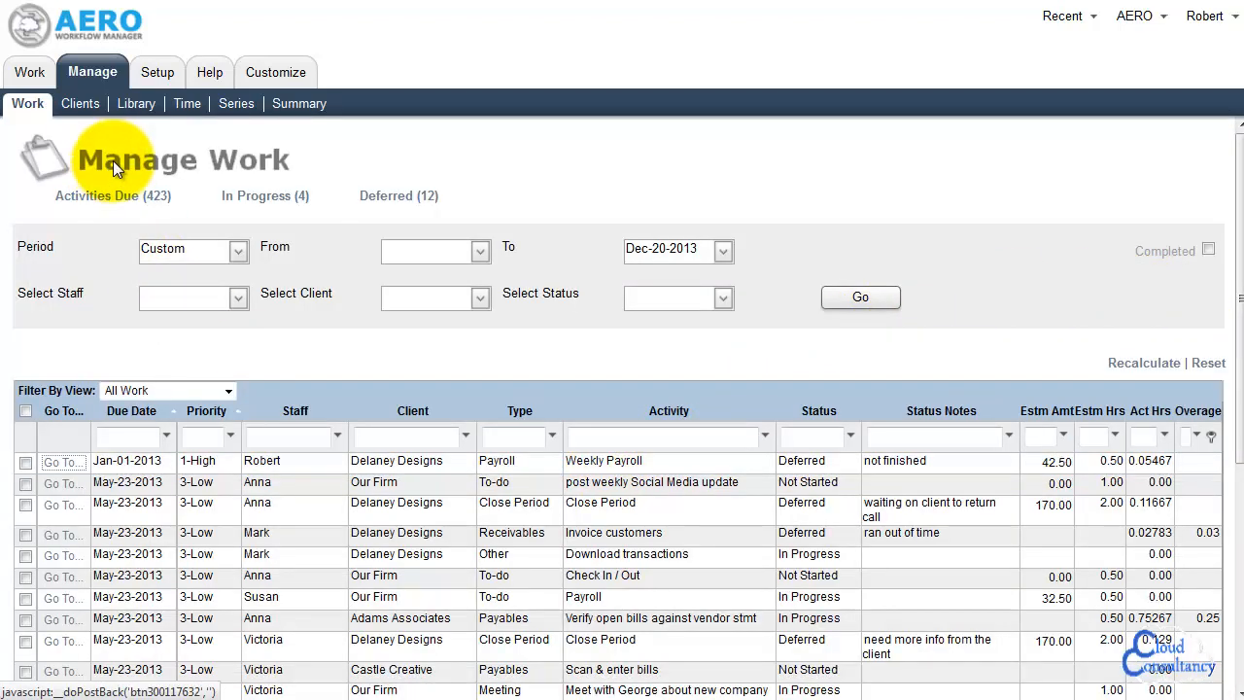
Open the Weekly Payroll template from the template library and display its steps
left_click(135, 104)
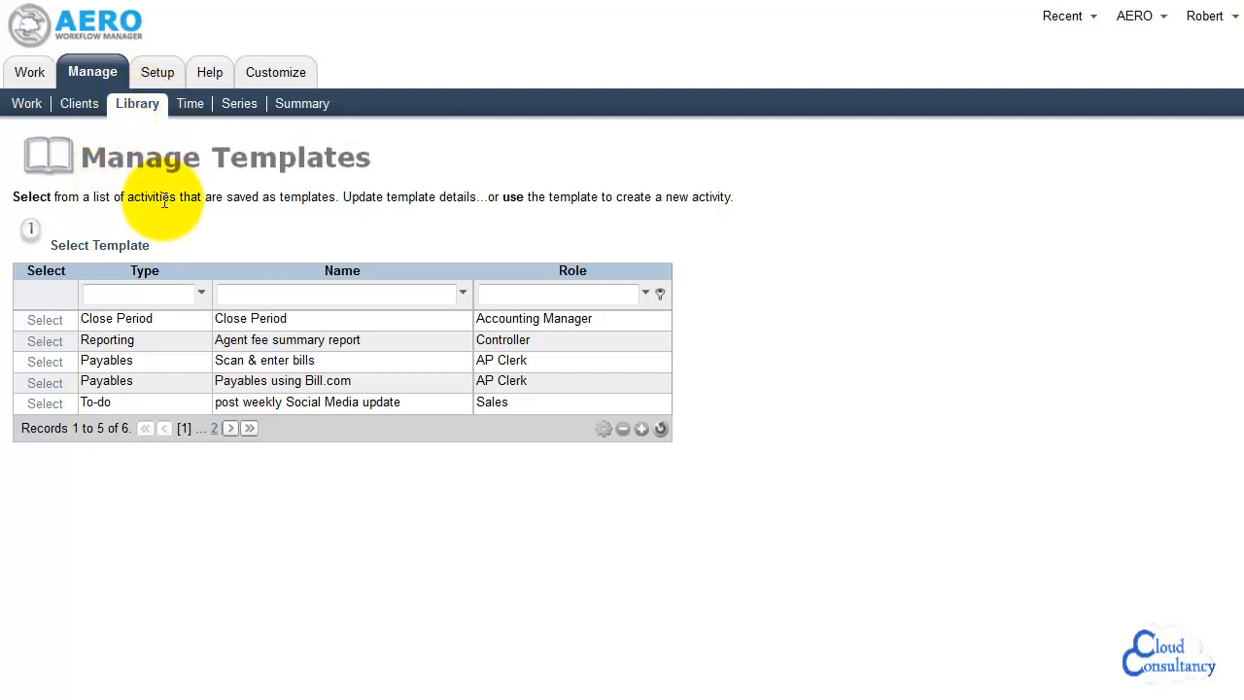
left_click(75, 326)
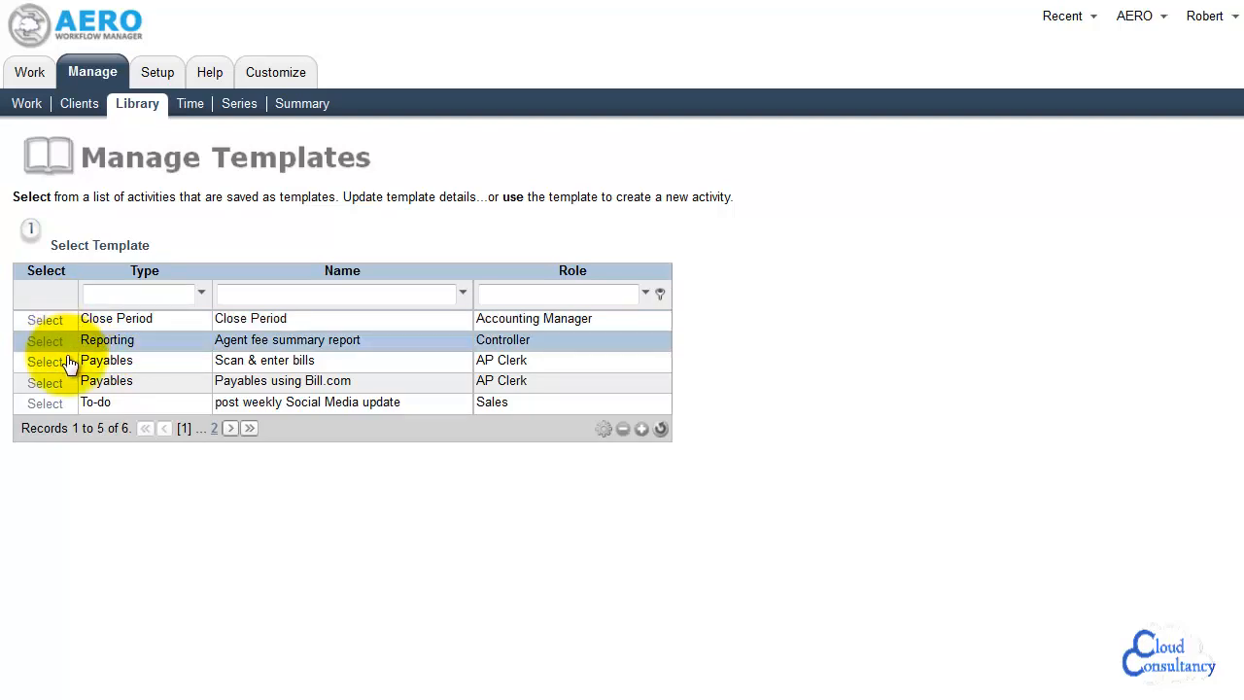
left_click(230, 429)
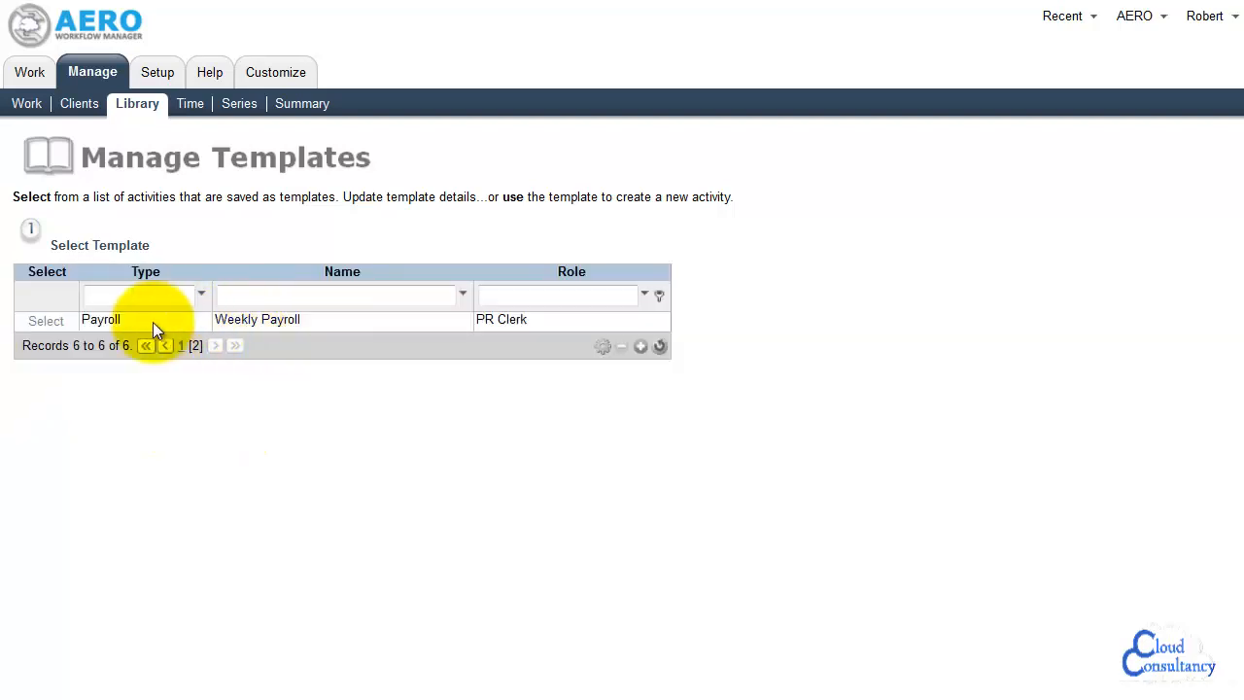
left_click(46, 322)
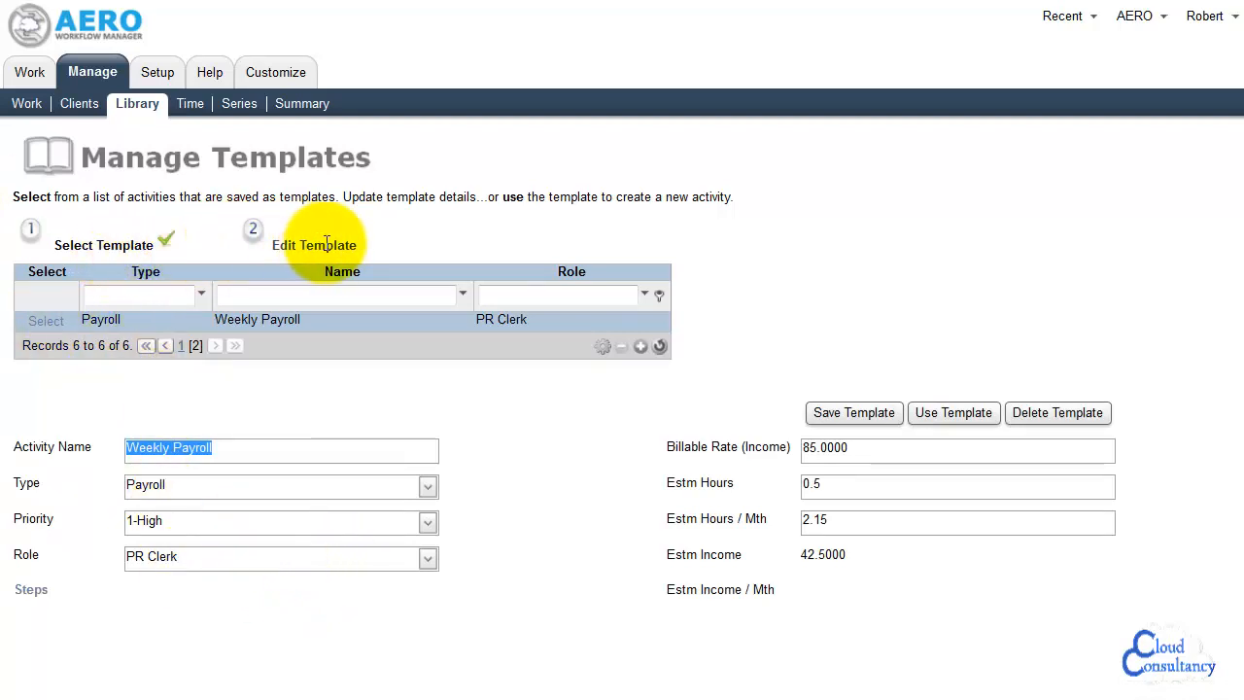
left_click(31, 593)
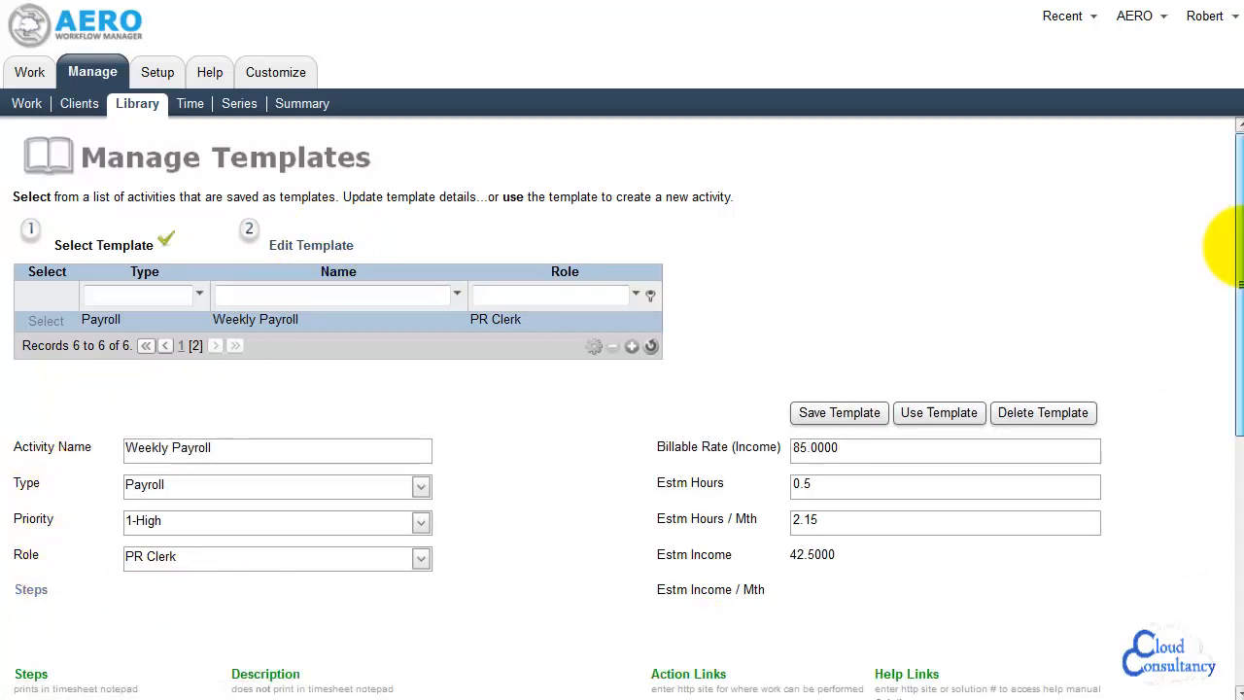
mouse_move(1234, 246)
left_mouse_down()
mouse_move(1235, 515)
mouse_move(1234, 269)
left_mouse_up()
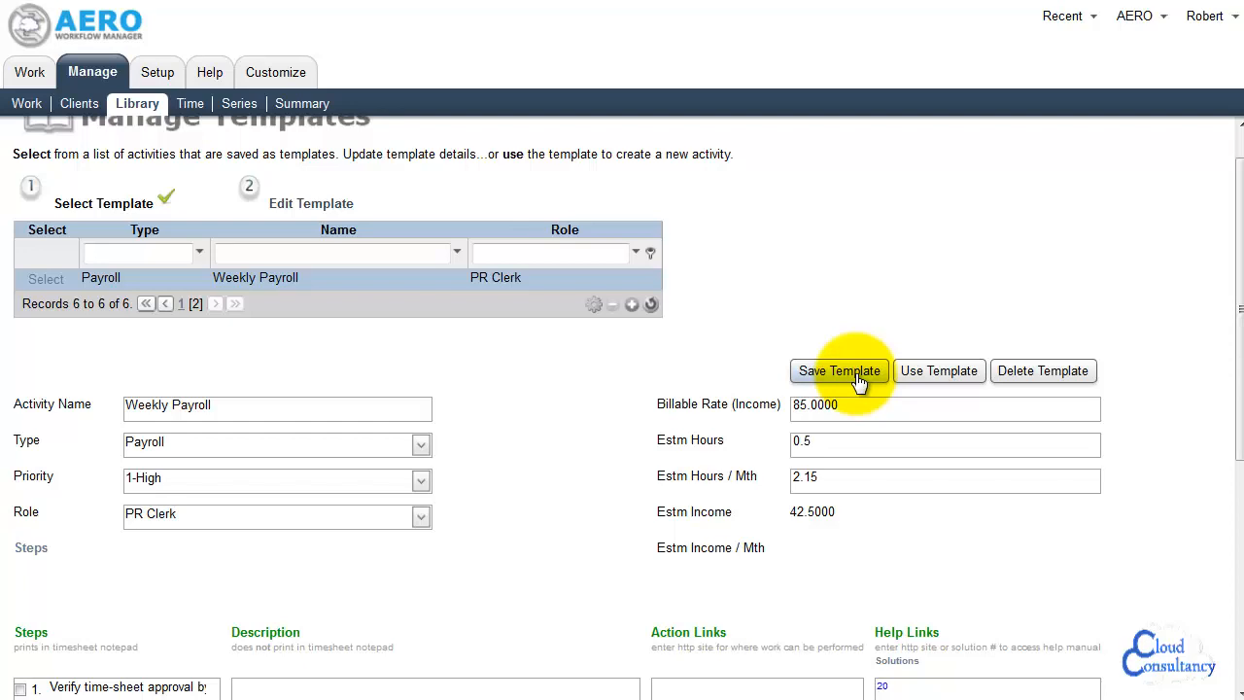
Use the Weekly Payroll template for a new activity, with Castle Creative as client and the client's contact person
left_click(939, 379)
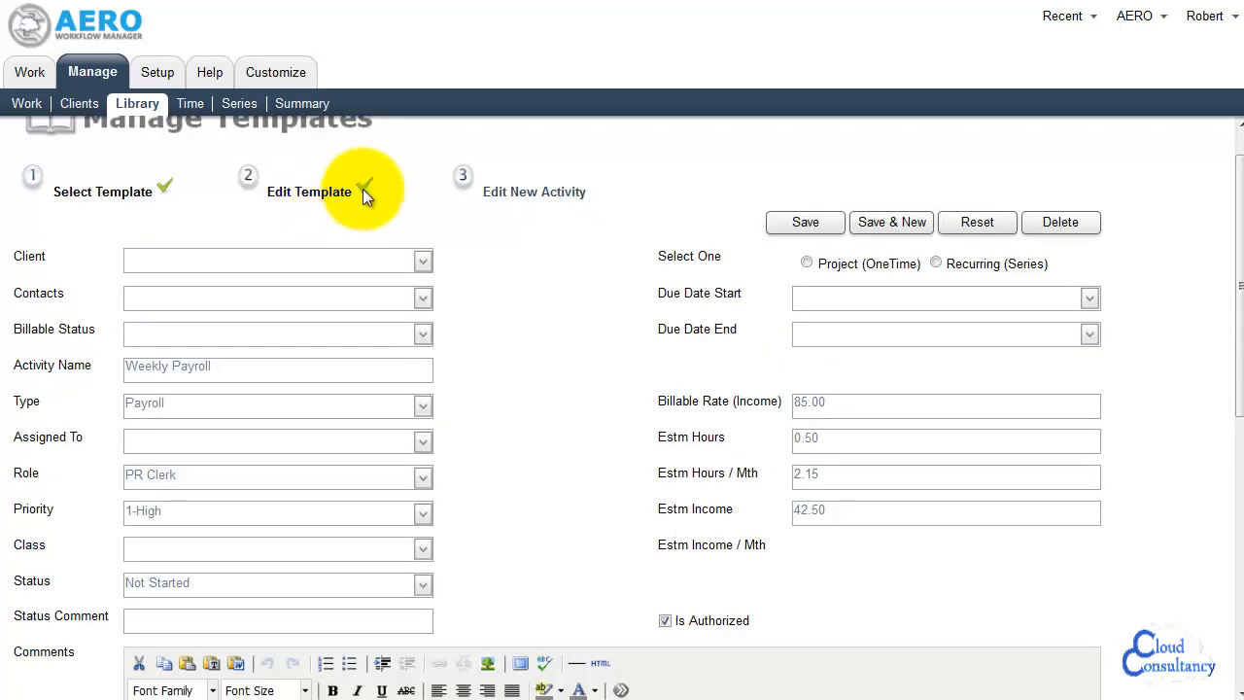
left_click(422, 264)
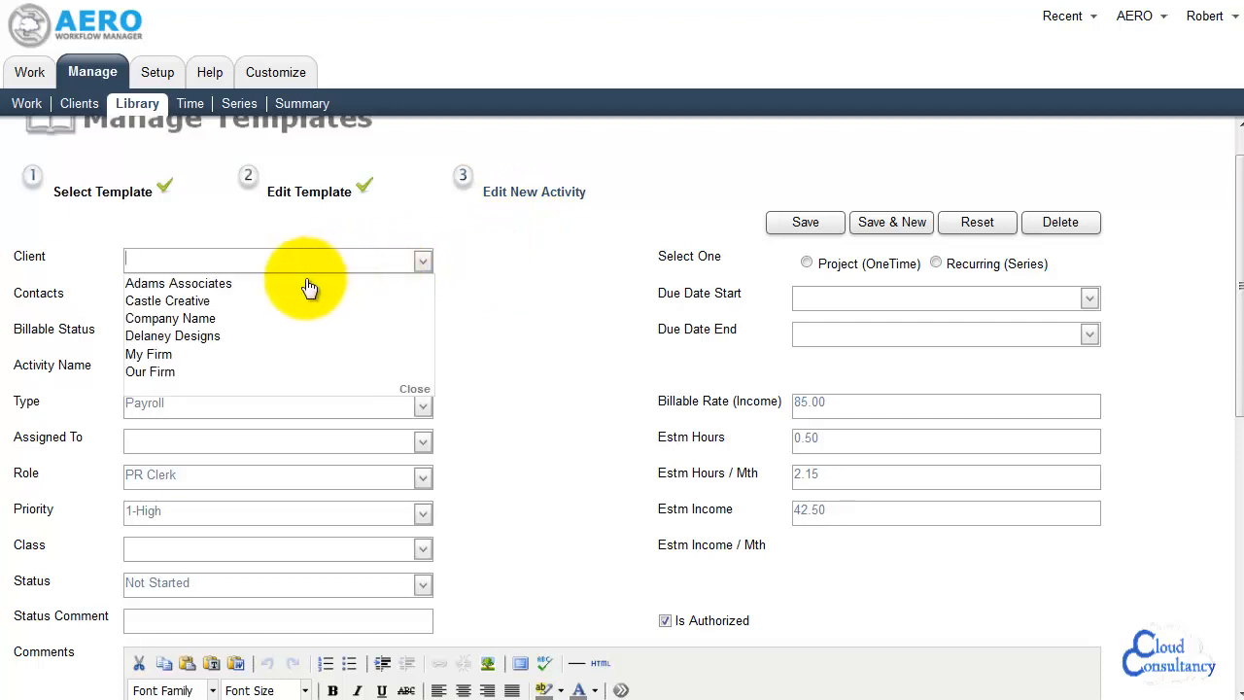
left_click(221, 303)
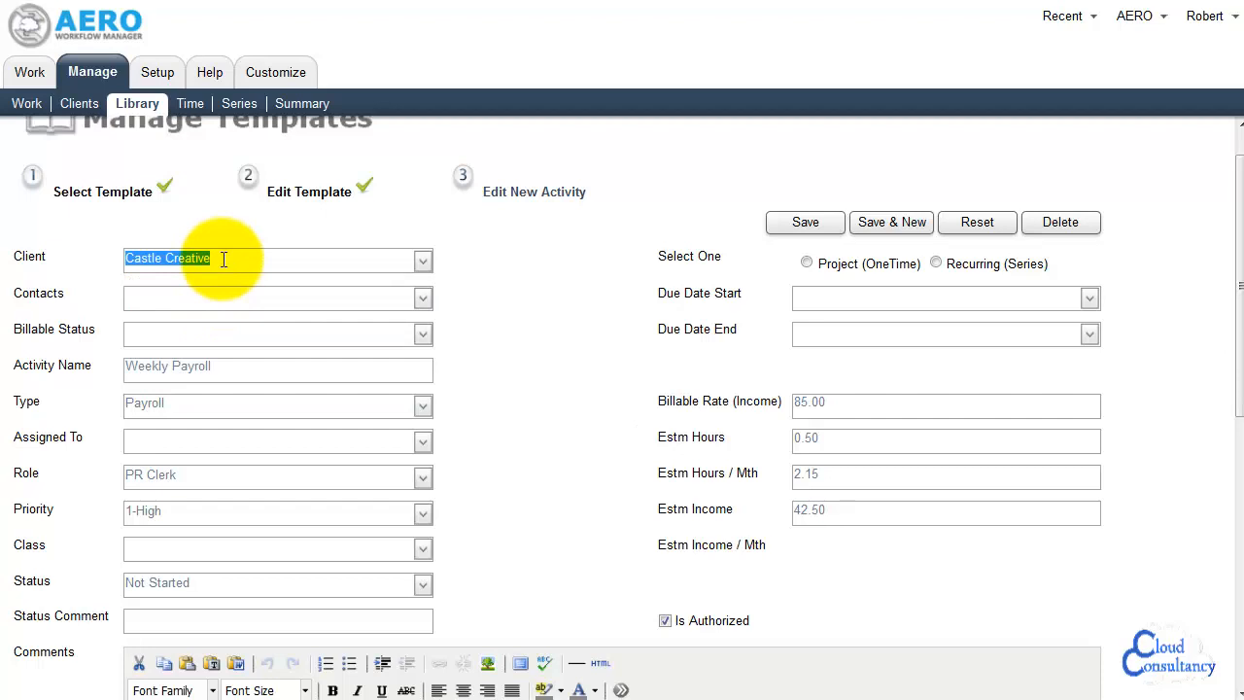
left_click(424, 301)
left_click(233, 320)
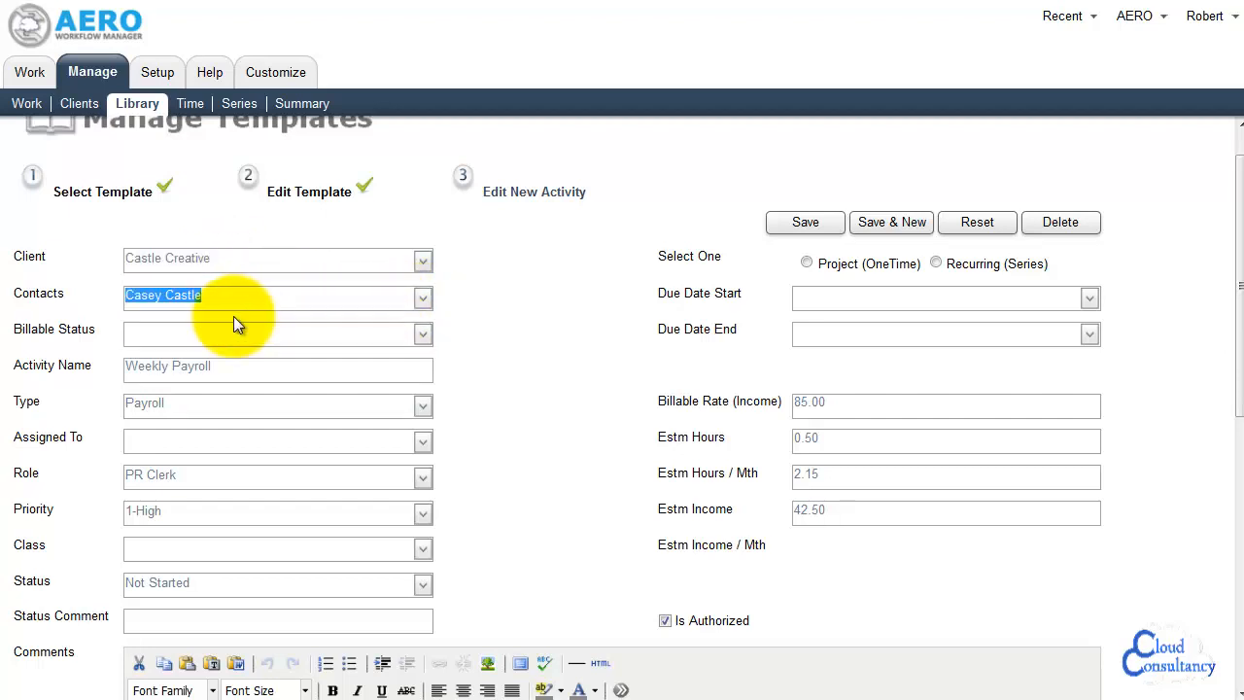
Set the new activity's billable status to Billable and assign it to the PR clerk staff member
left_click(425, 337)
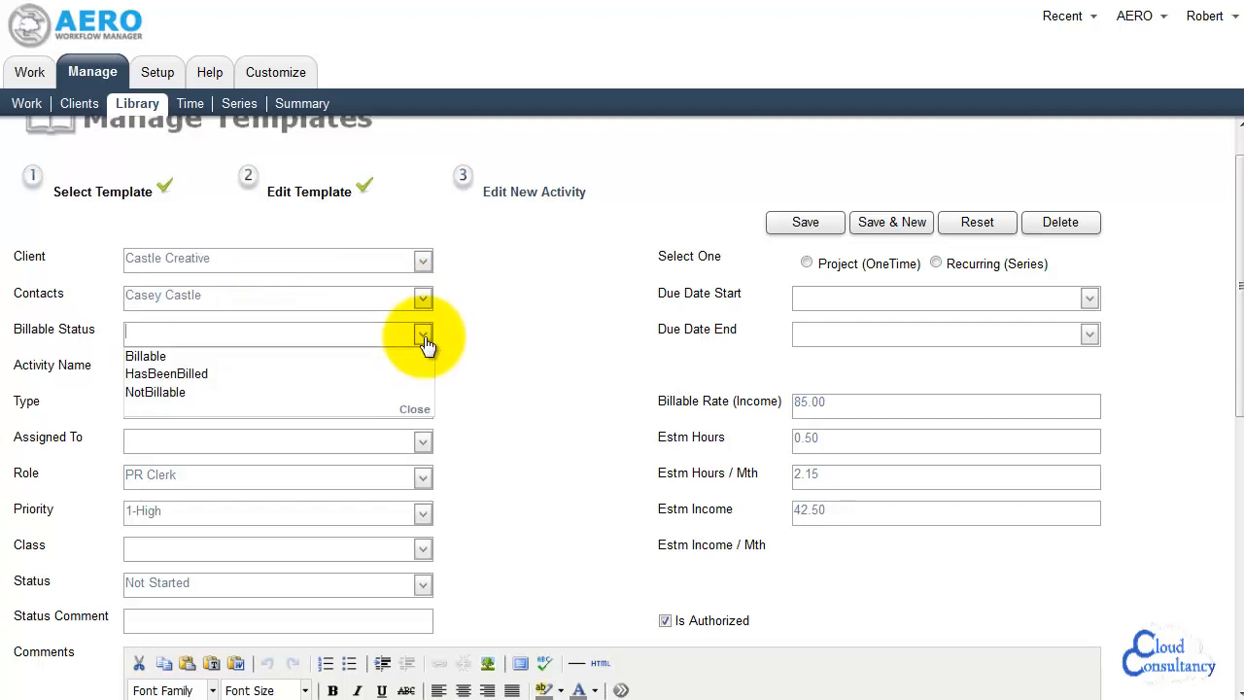
left_click(280, 354)
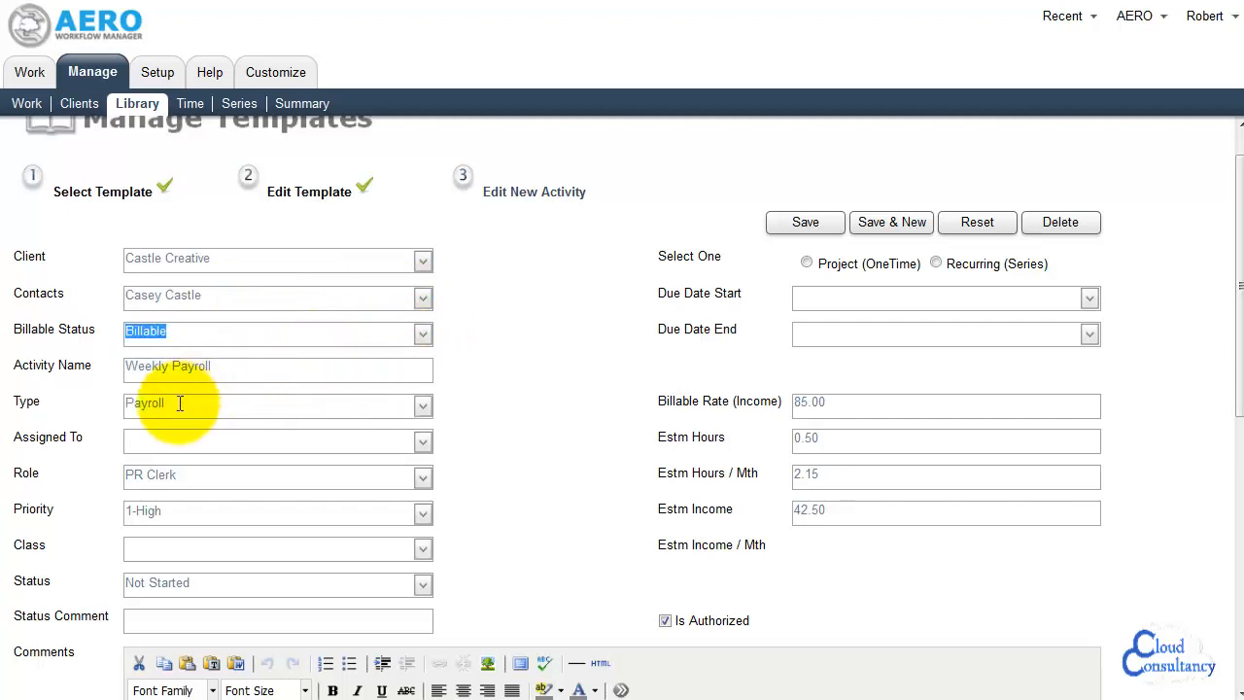
left_click(423, 442)
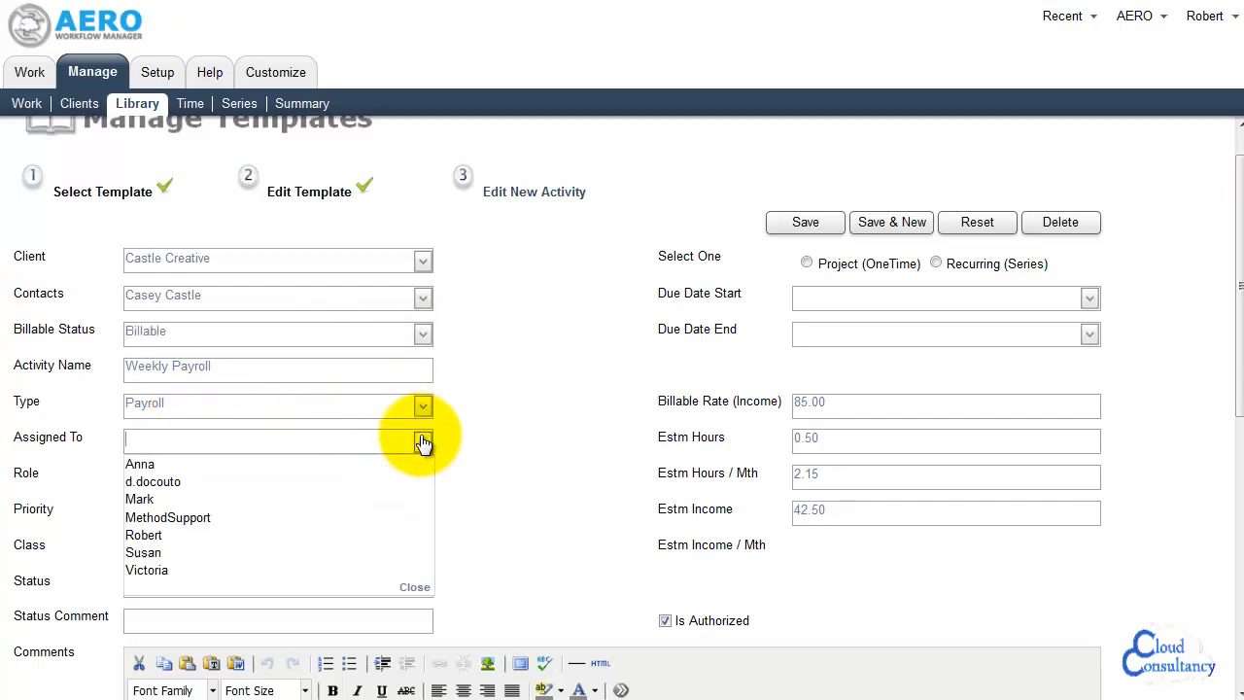
left_click(163, 534)
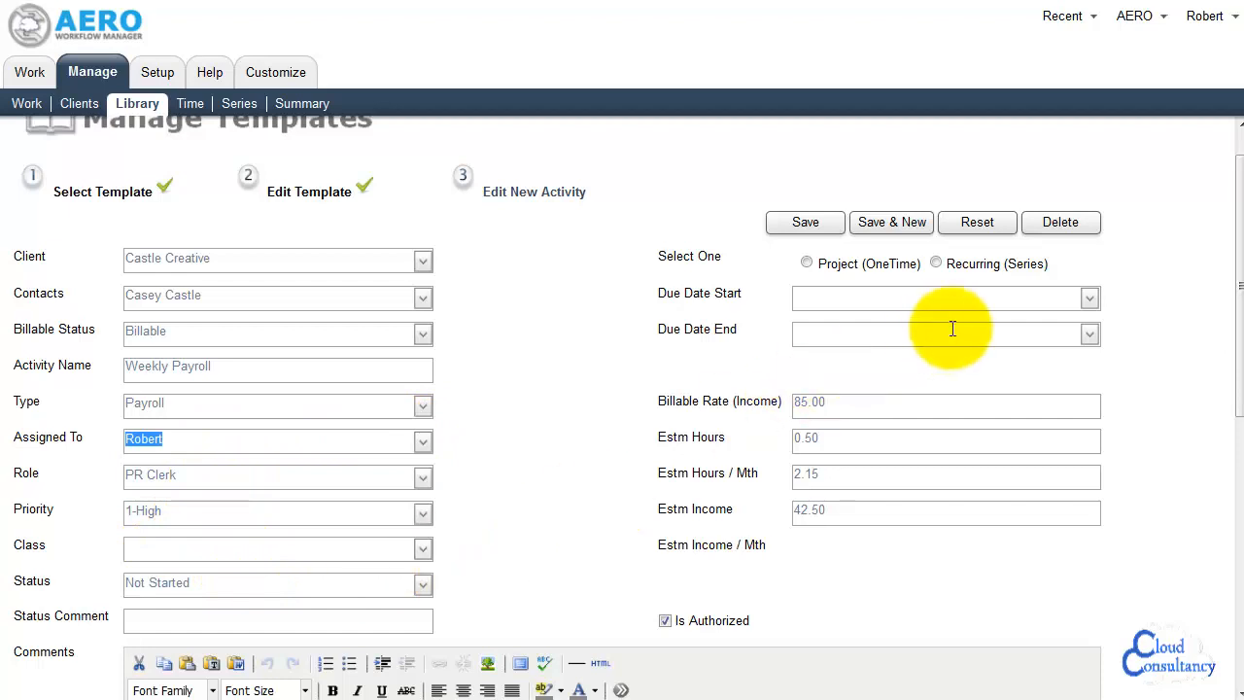
Schedule the Castle Creative activity as Project (OneTime) and save it, resetting the form for a new one
left_click(807, 264)
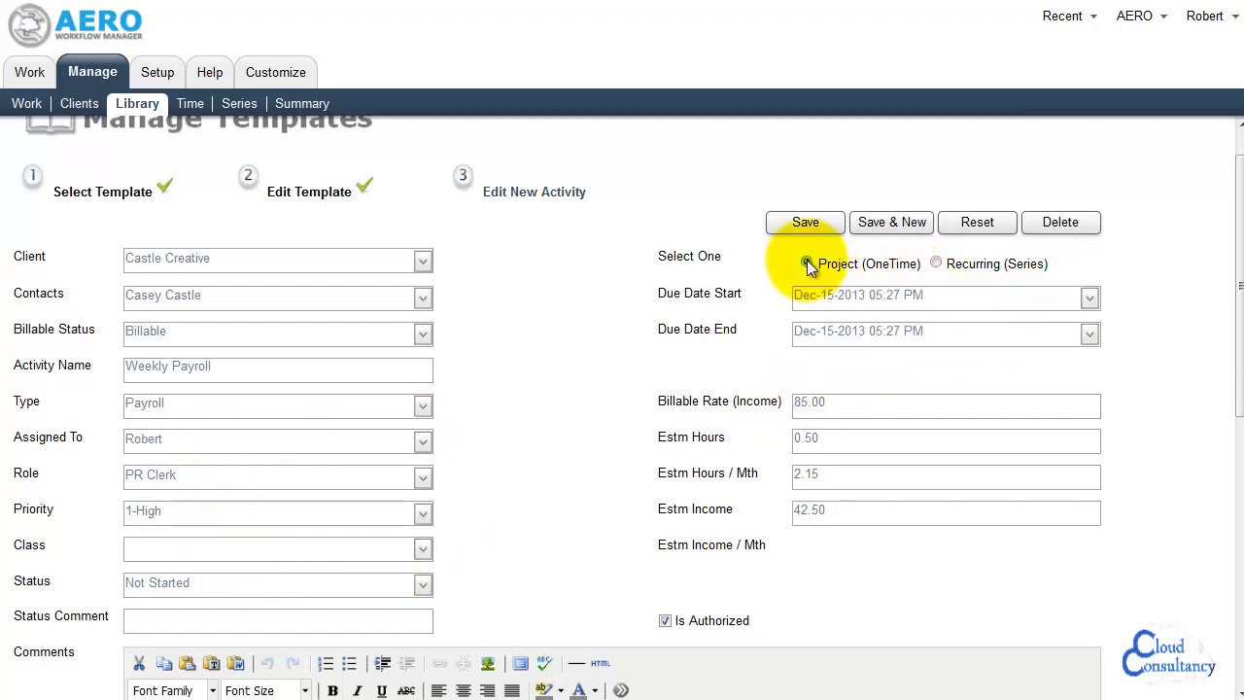
mouse_move(1241, 285)
left_mouse_down()
mouse_move(1241, 550)
mouse_move(1240, 275)
left_mouse_up()
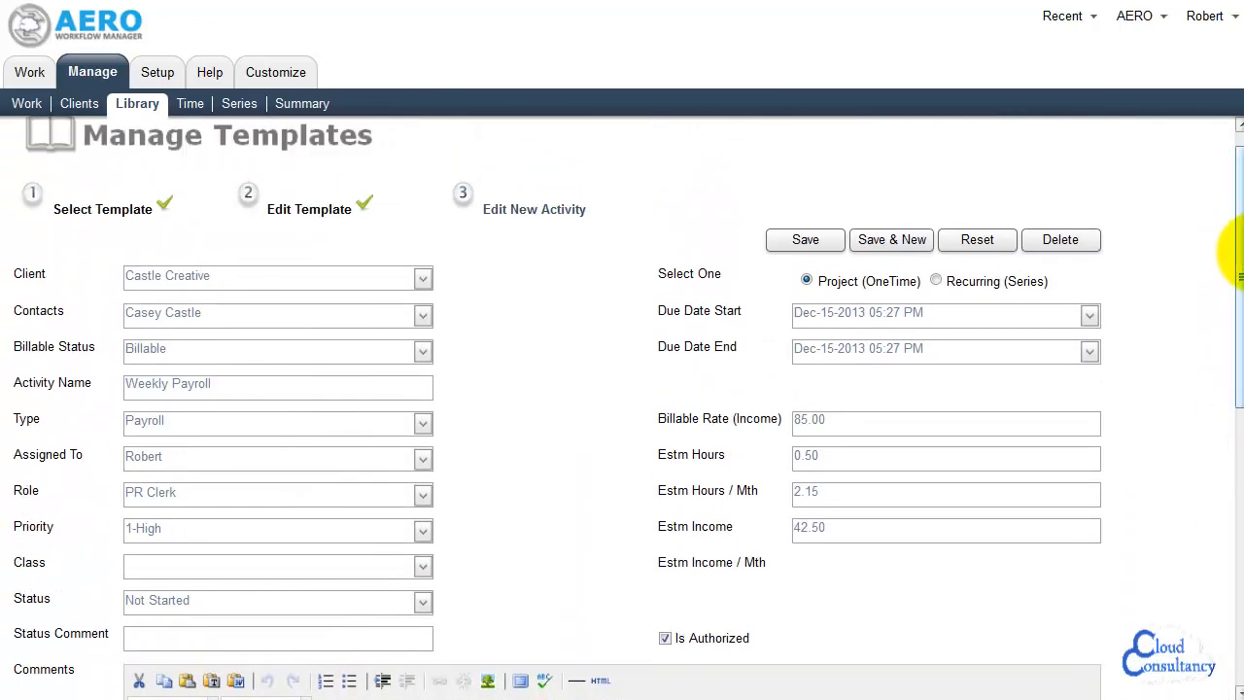
left_click(906, 243)
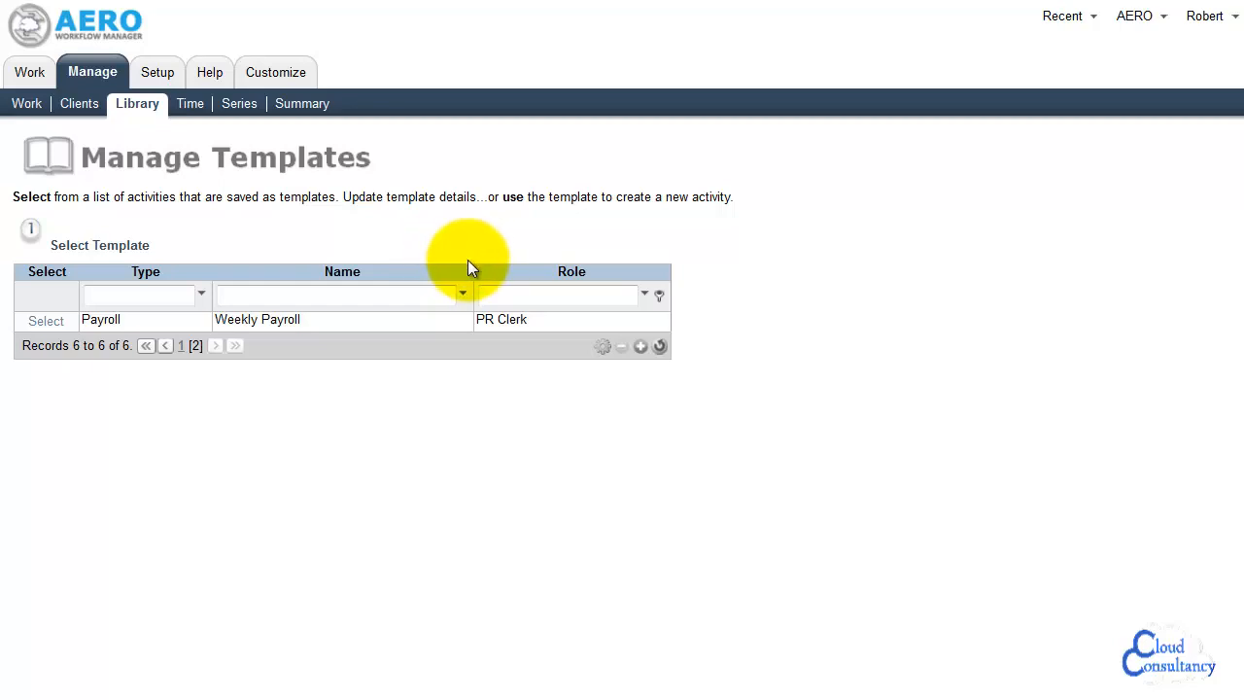
Refresh the list of assigned work to check for the Castle Creative activity and return to the Manage Work list
left_click(21, 74)
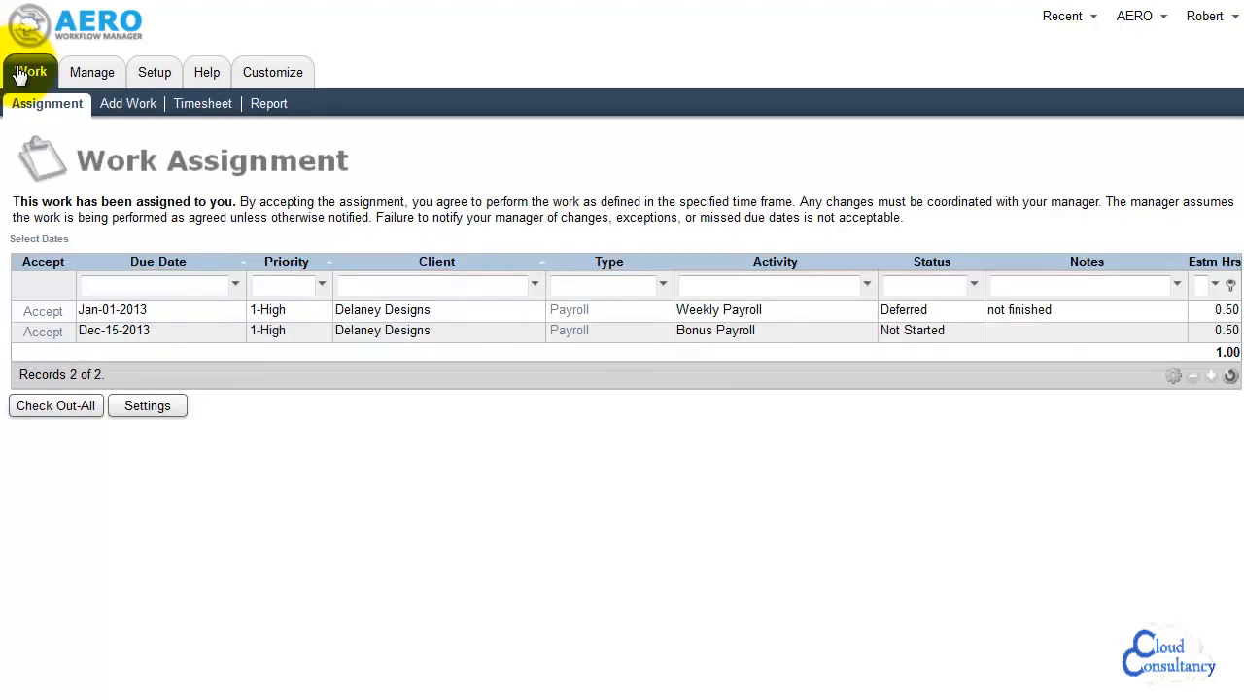
left_click(1230, 378)
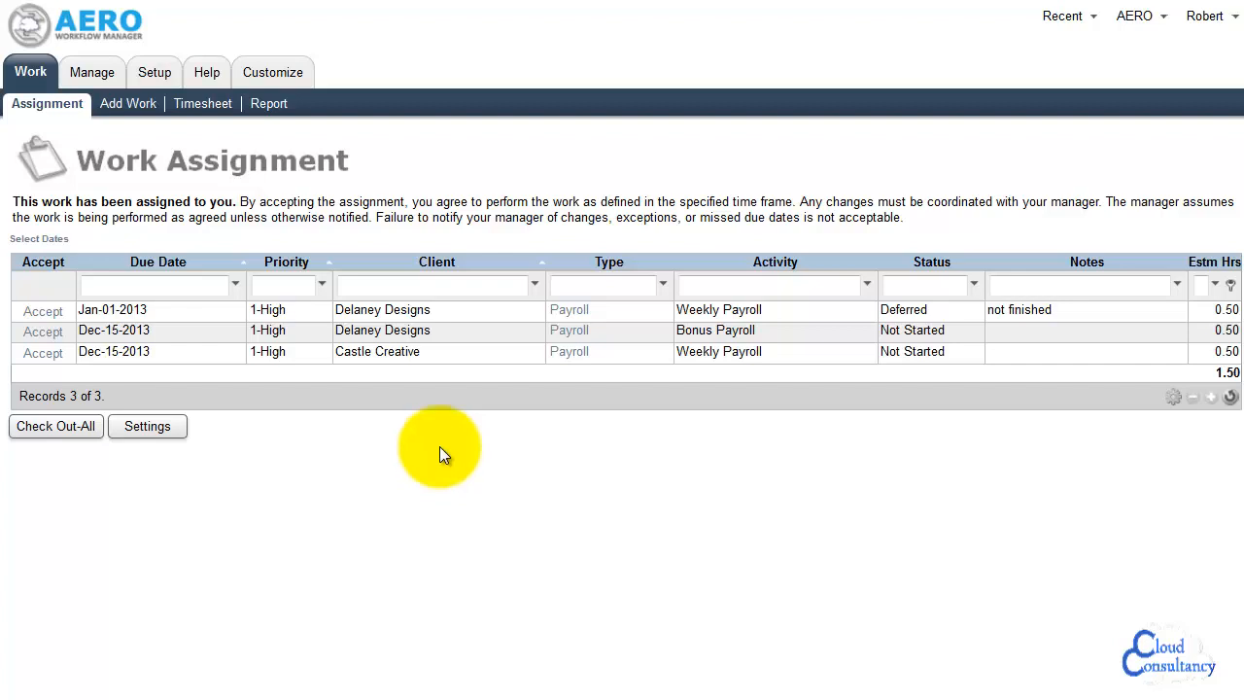
left_click(94, 84)
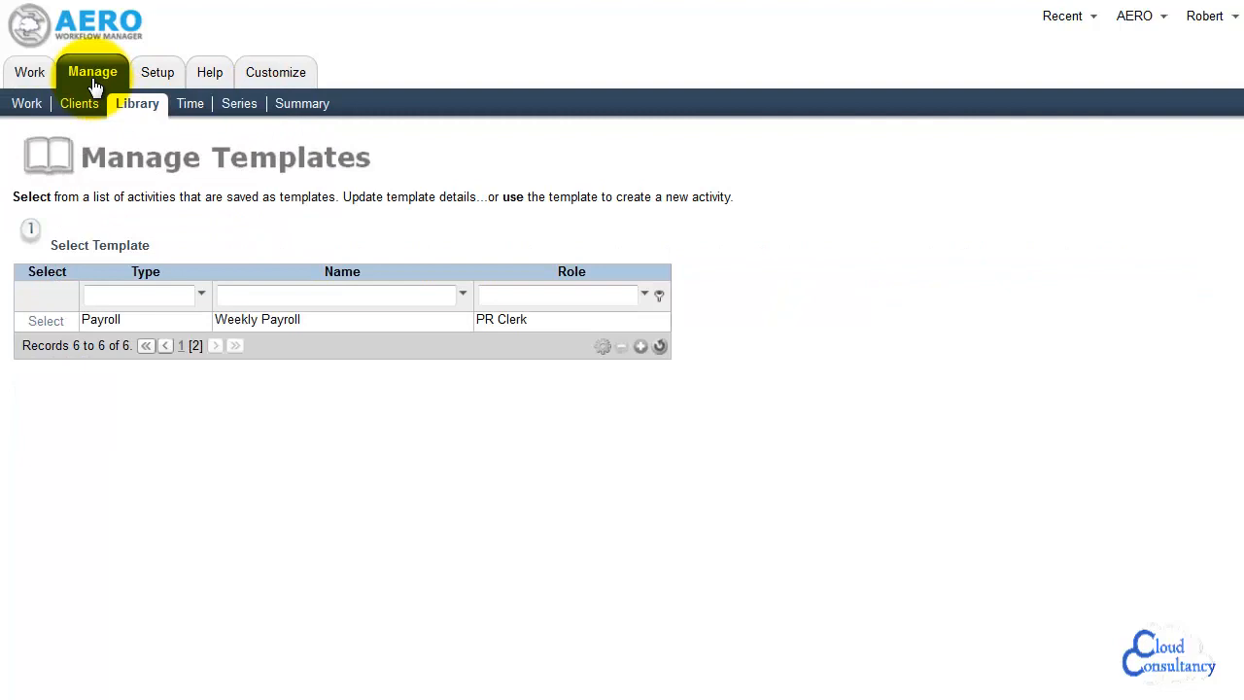
left_click(29, 105)
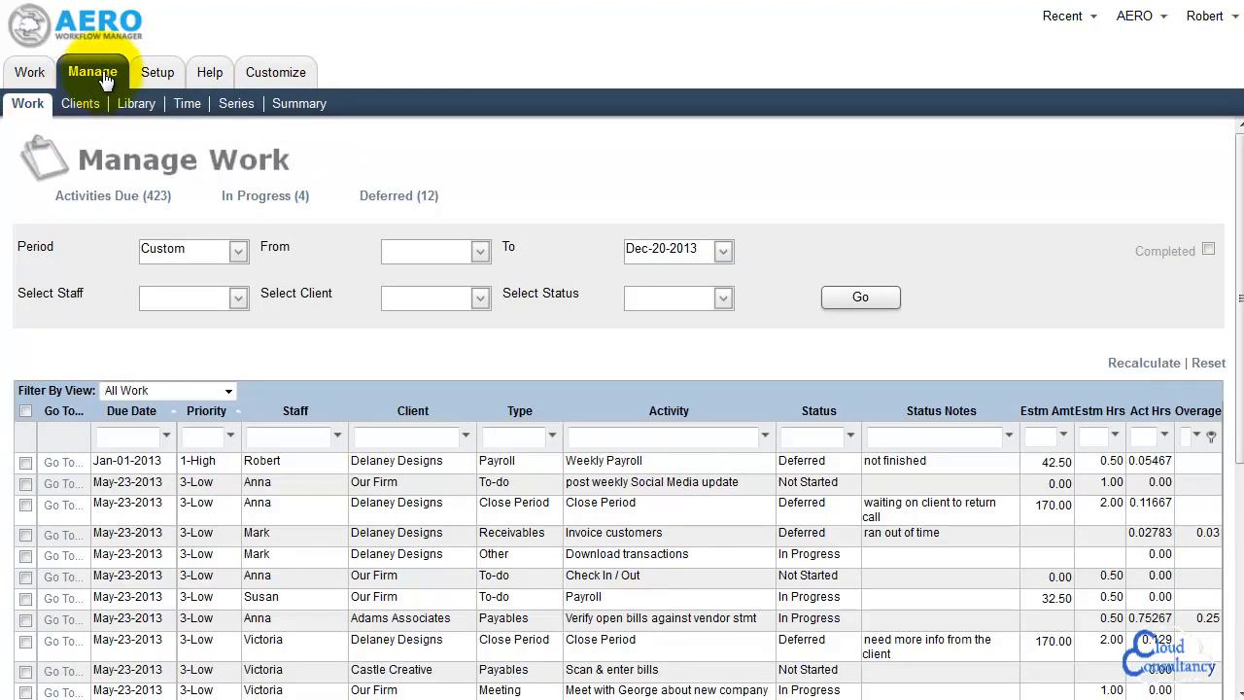